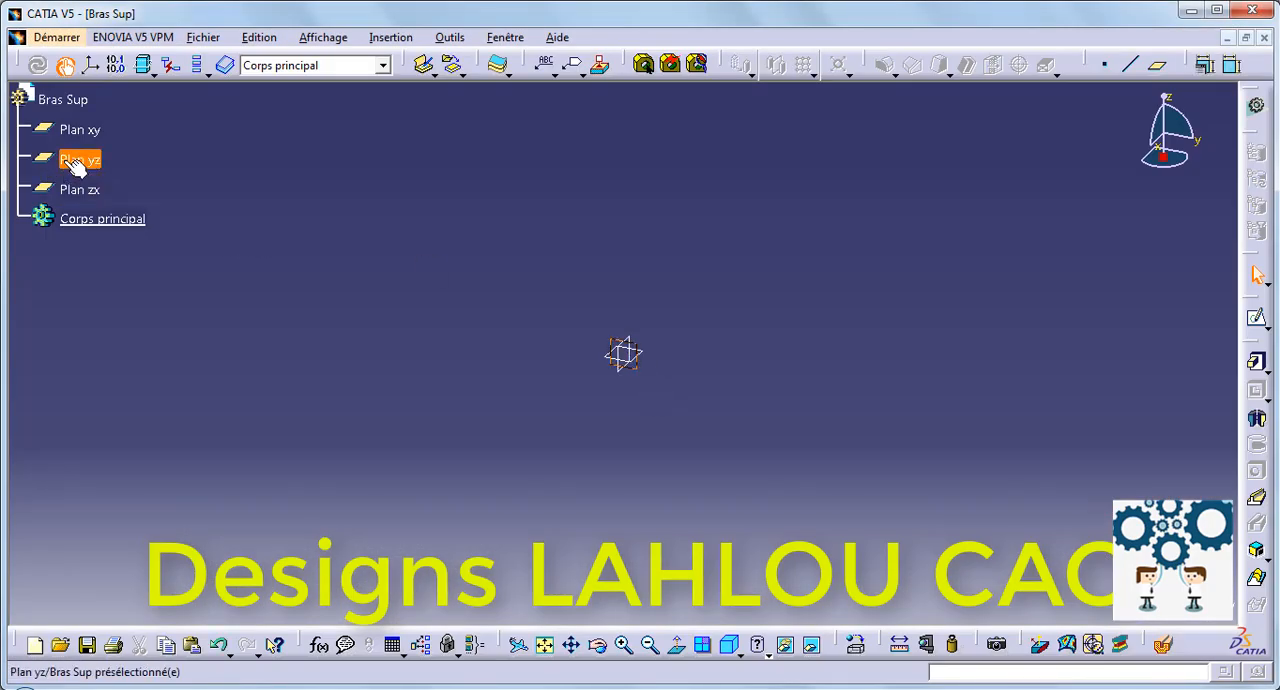
Step: Sketch a centered rectangle about 112 by 66 mm on the yz plane, with its centre at the origin
{"action": "left_click", "coordinate": [1256, 317]}
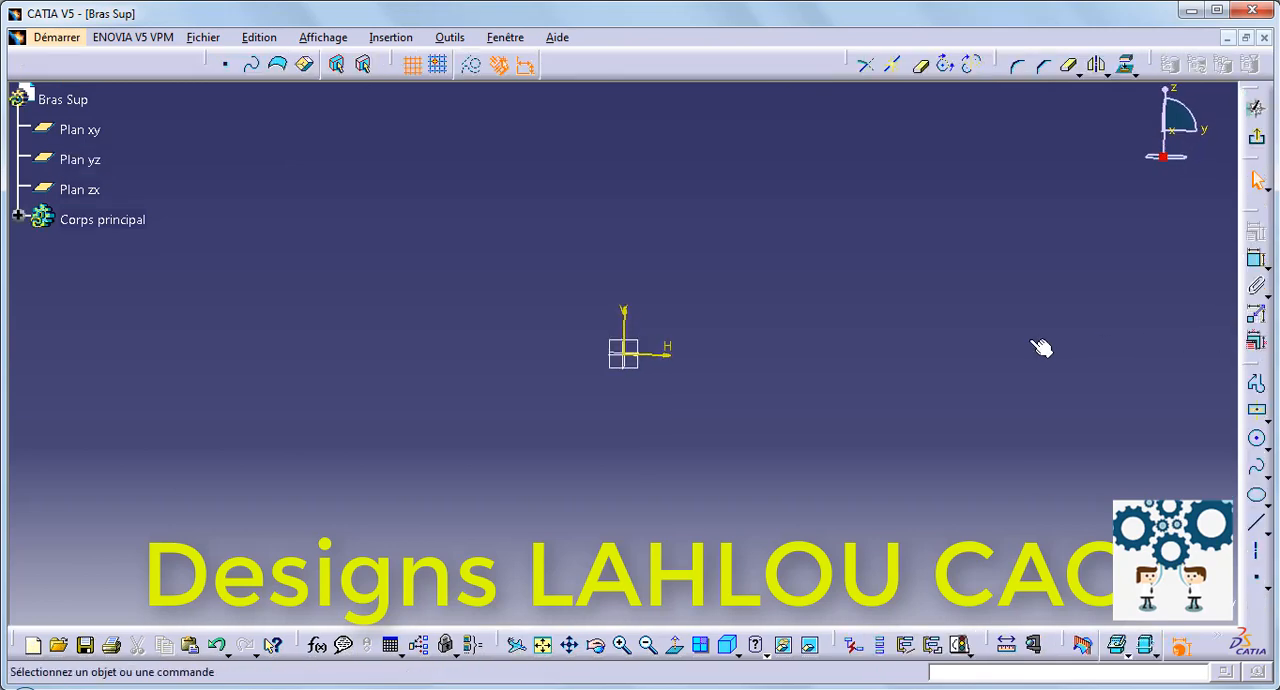
{"action": "left_click", "coordinate": [1256, 410]}
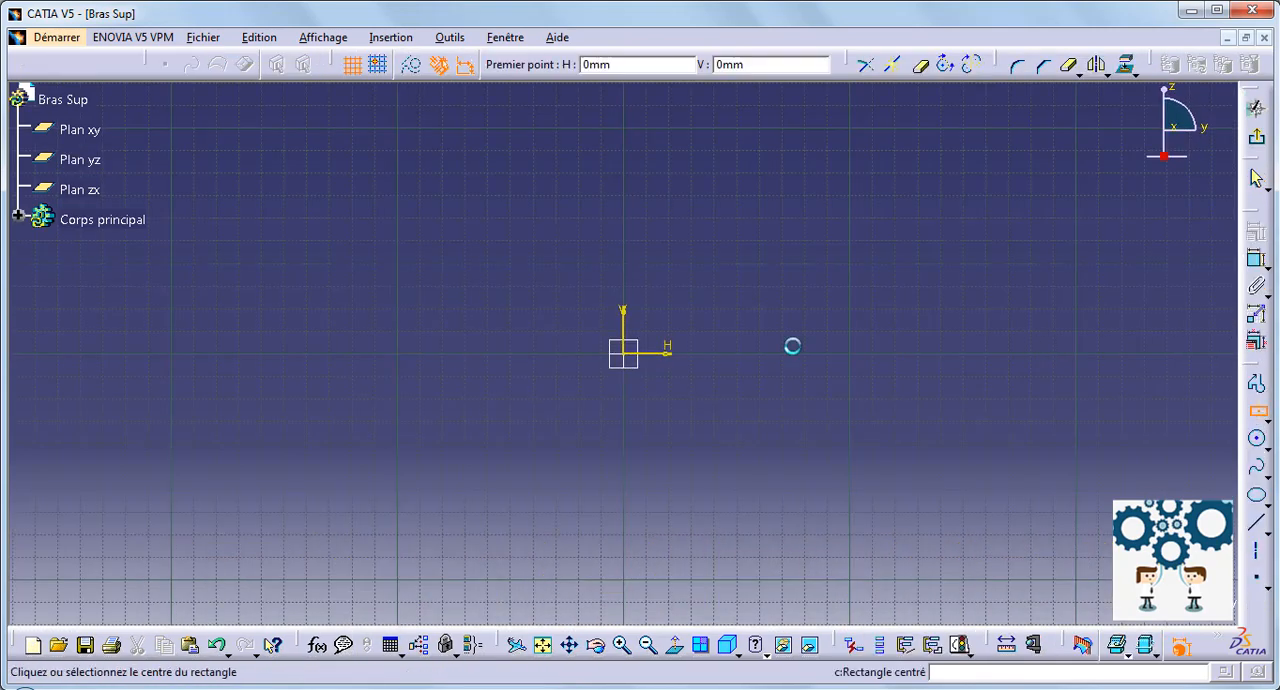
{"action": "left_click", "coordinate": [624, 353]}
{"action": "left_click", "coordinate": [750, 279]}
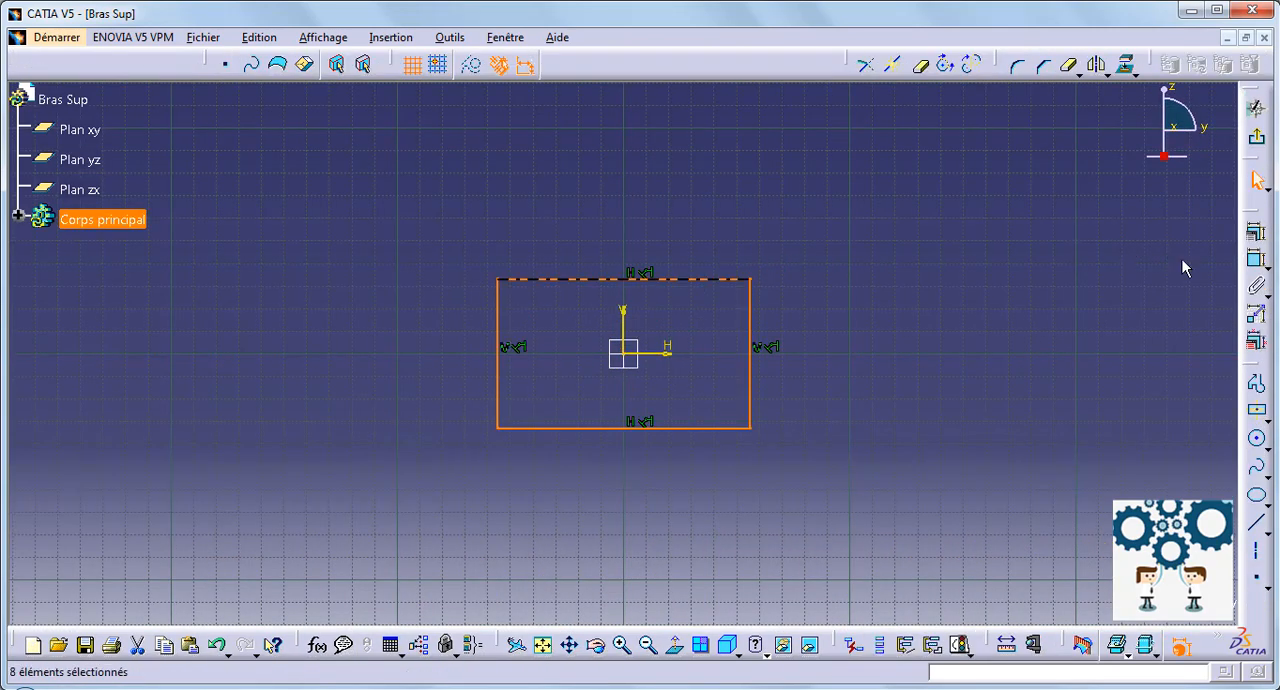
Step: Dimension the rectangle's height and set it to 22 mm
{"action": "double_click", "coordinate": [1256, 258]}
{"action": "left_click", "coordinate": [751, 331]}
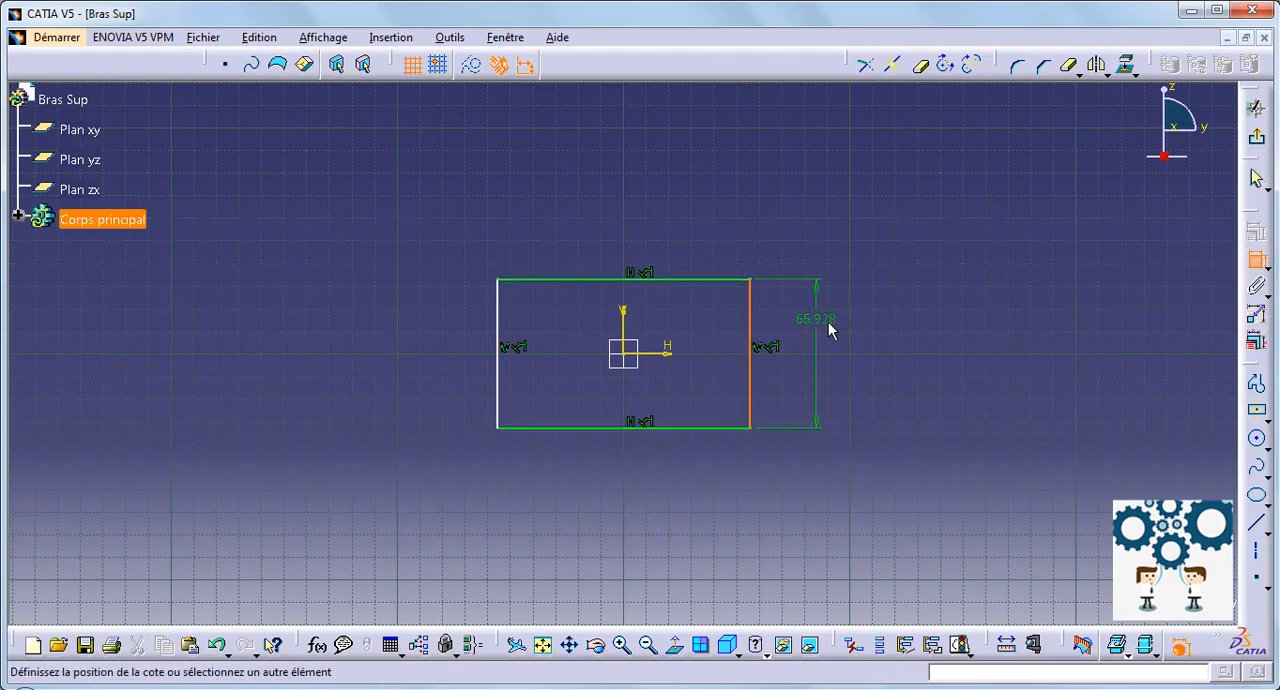
{"action": "left_click", "coordinate": [829, 325]}
{"action": "double_click", "coordinate": [829, 330]}
{"action": "type", "text": "22"}
{"action": "key", "text": "Return"}
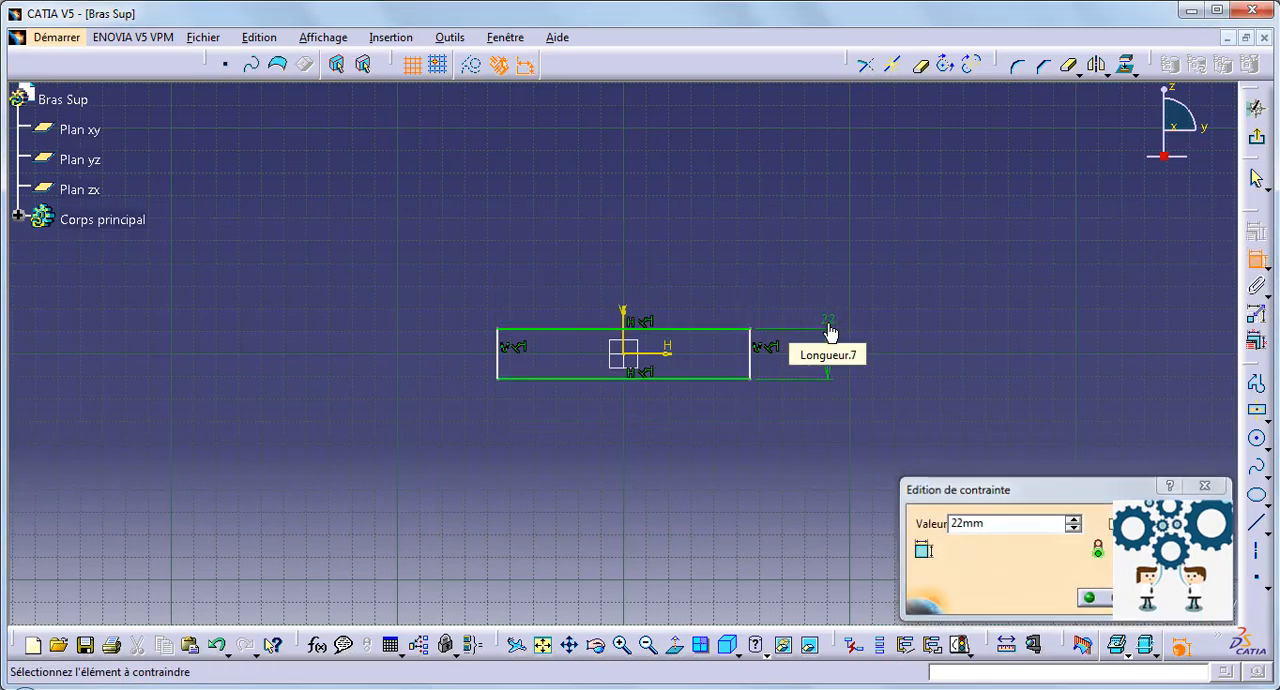
Step: Dimension the rectangle's width and set it to 22 mm
{"action": "left_click", "coordinate": [676, 329]}
{"action": "left_click", "coordinate": [645, 262]}
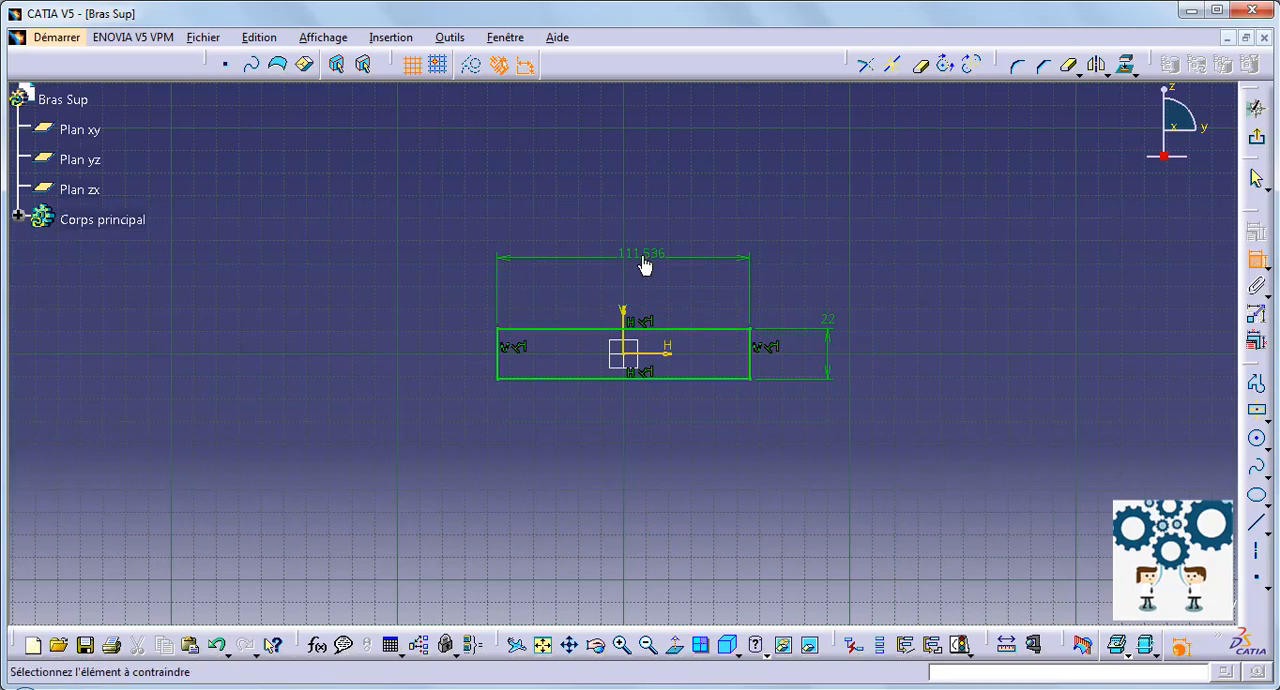
{"action": "double_click", "coordinate": [644, 258]}
{"action": "type", "text": "22"}
{"action": "key", "text": "Return"}
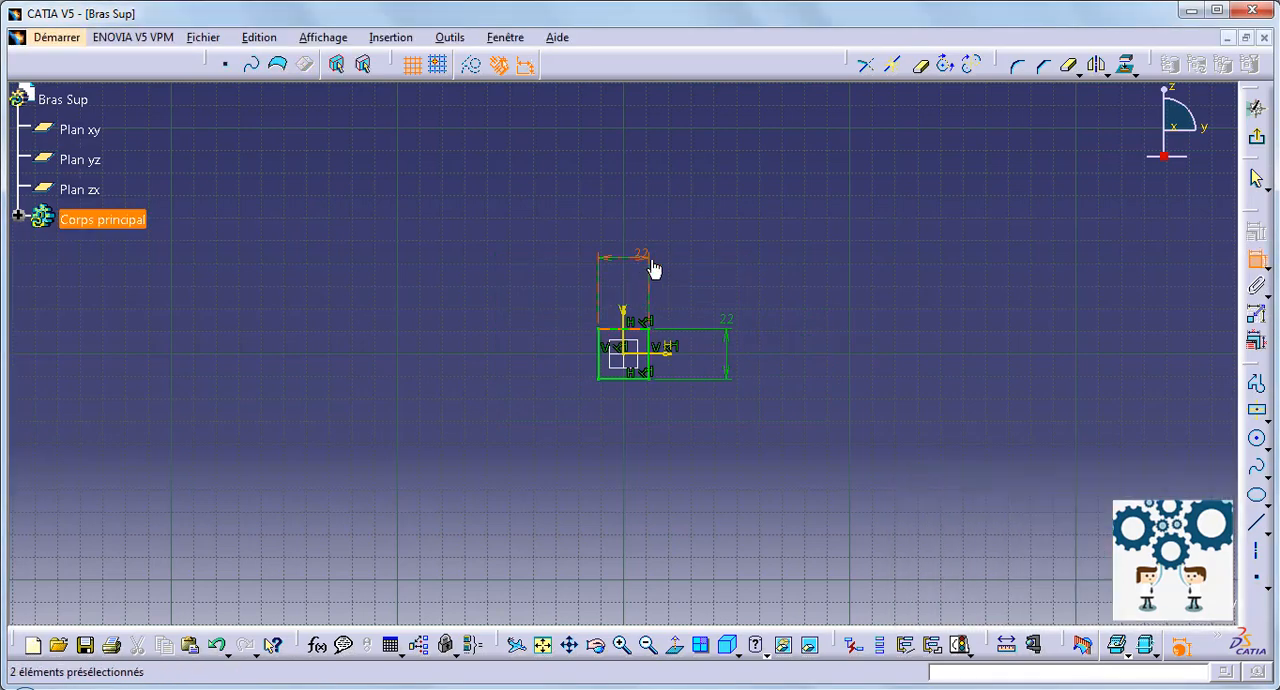
Step: Draw a second rectangle about 13.7 by 19.5 mm inside the square, starting on the square's bottom edge
{"action": "middle_click_drag", "start_coordinate": [733, 296], "coordinate": [700, 180]}
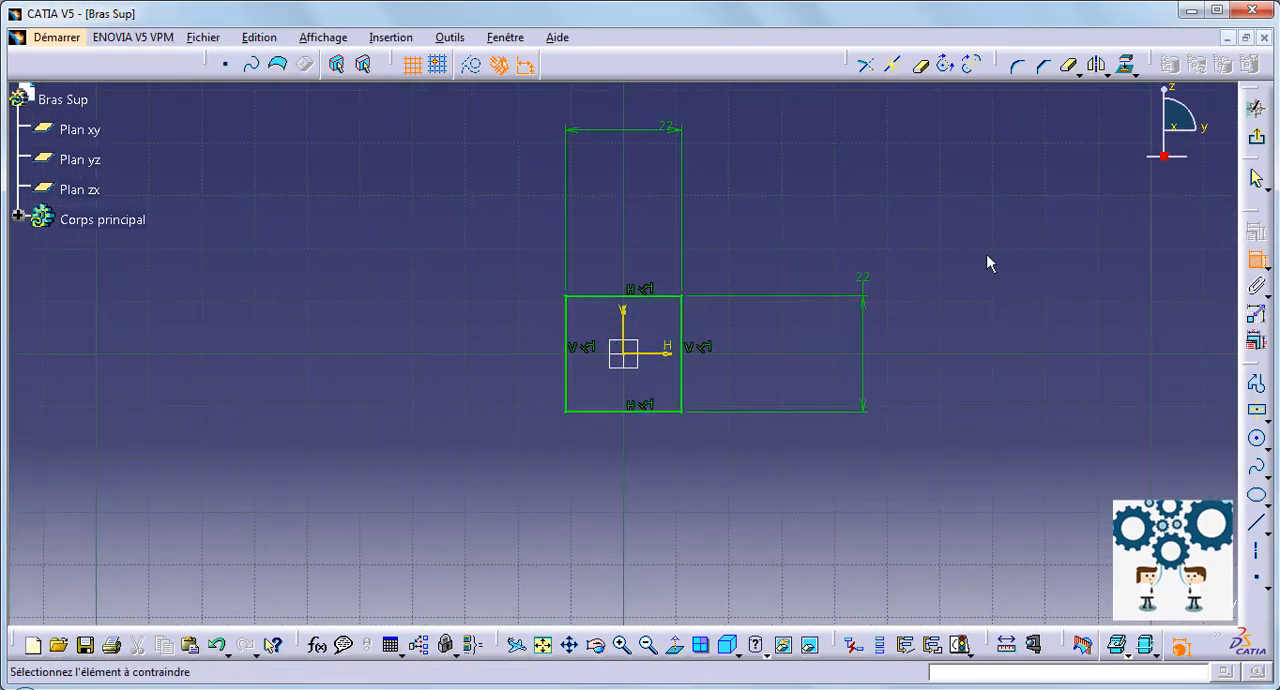
{"action": "left_click", "coordinate": [1265, 417]}
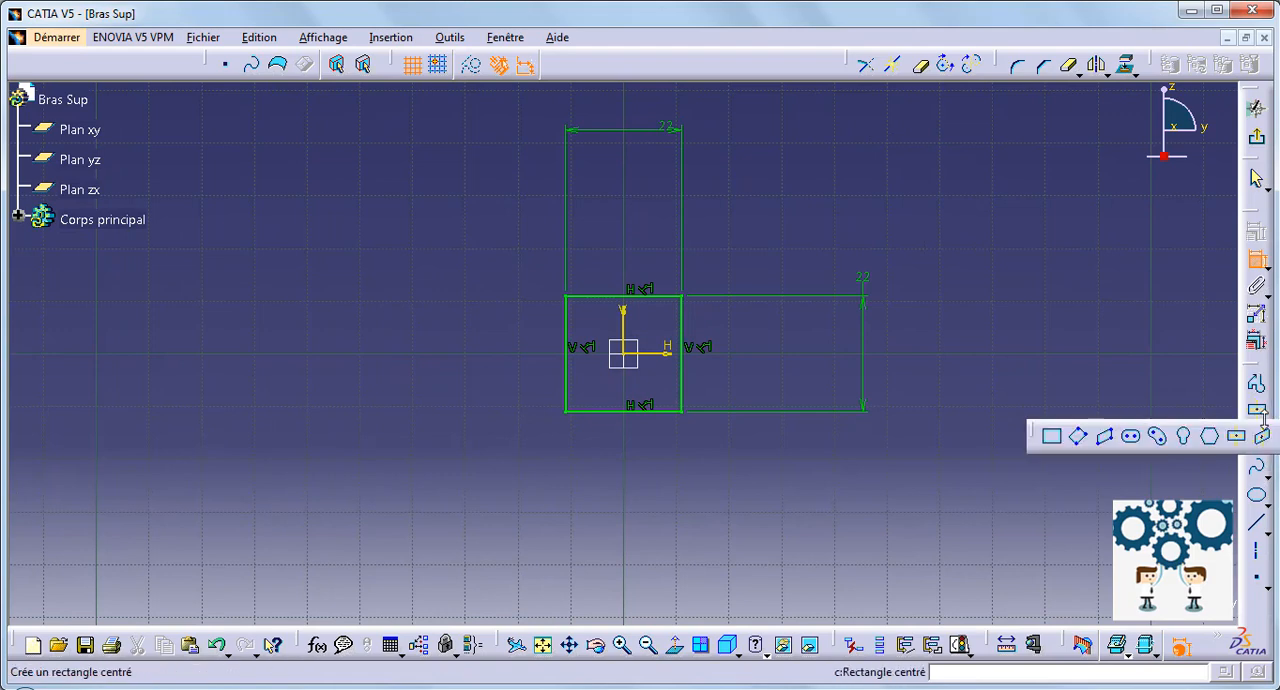
{"action": "left_click", "coordinate": [1051, 436]}
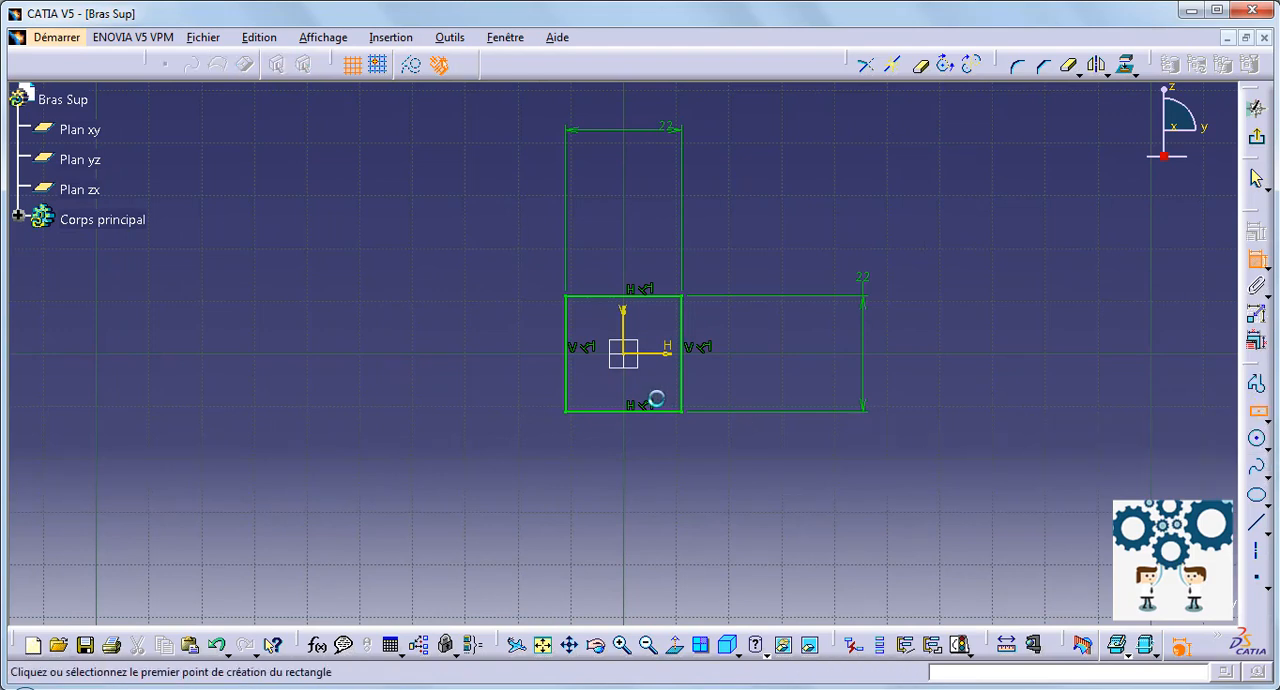
{"action": "left_click", "coordinate": [669, 410]}
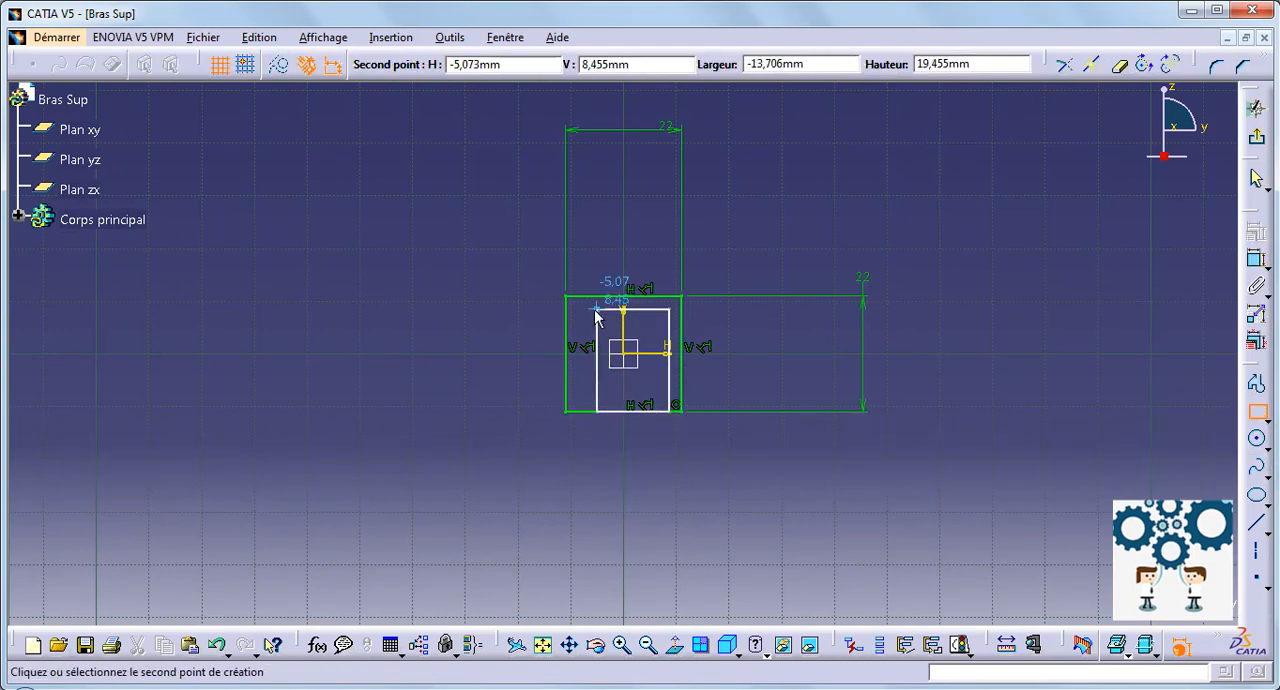
{"action": "left_click", "coordinate": [597, 310]}
Step: Dimension the gap between the right sides of the inner rectangle and the square, and set it to 2 mm
{"action": "middle_click_drag", "start_coordinate": [880, 526], "coordinate": [920, 445]}
{"action": "left_click", "coordinate": [1256, 259]}
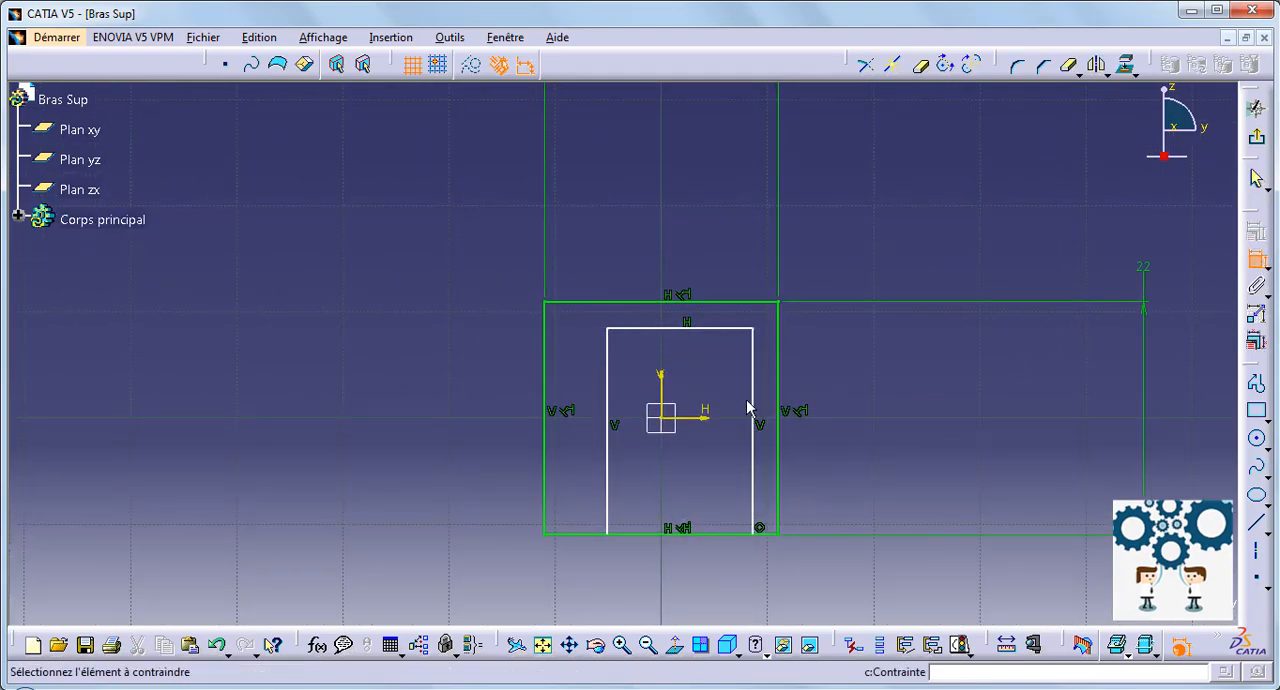
{"action": "left_click", "coordinate": [754, 406]}
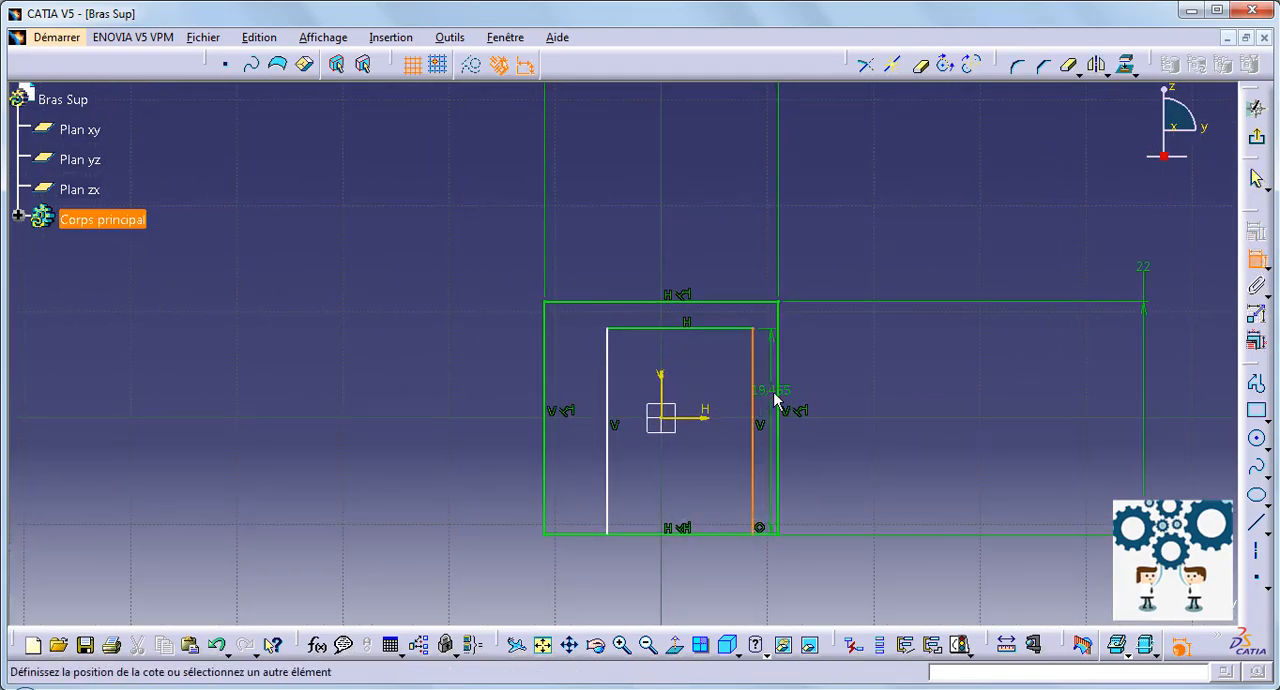
{"action": "left_click", "coordinate": [893, 398]}
{"action": "double_click", "coordinate": [891, 390]}
{"action": "type", "text": "2"}
{"action": "key", "text": "Return"}
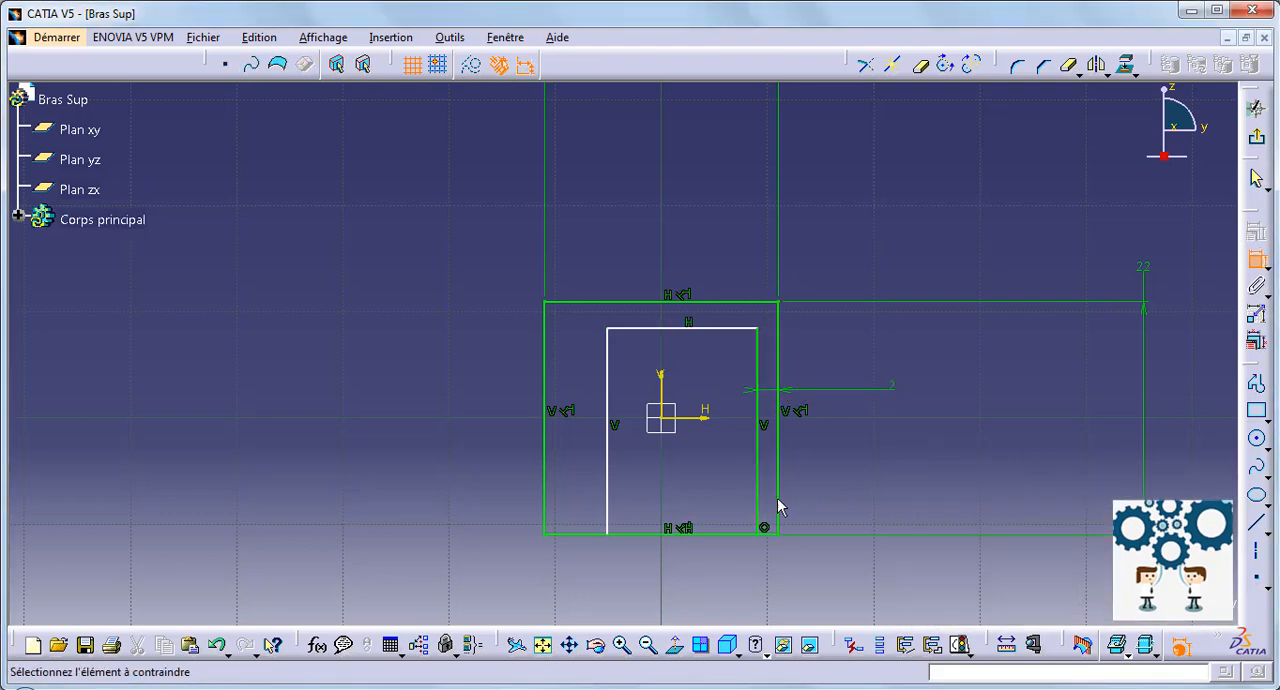
Step: Dimension the gap between the top sides of the inner rectangle and the square, and set it to 2 mm
{"action": "left_click", "coordinate": [647, 325]}
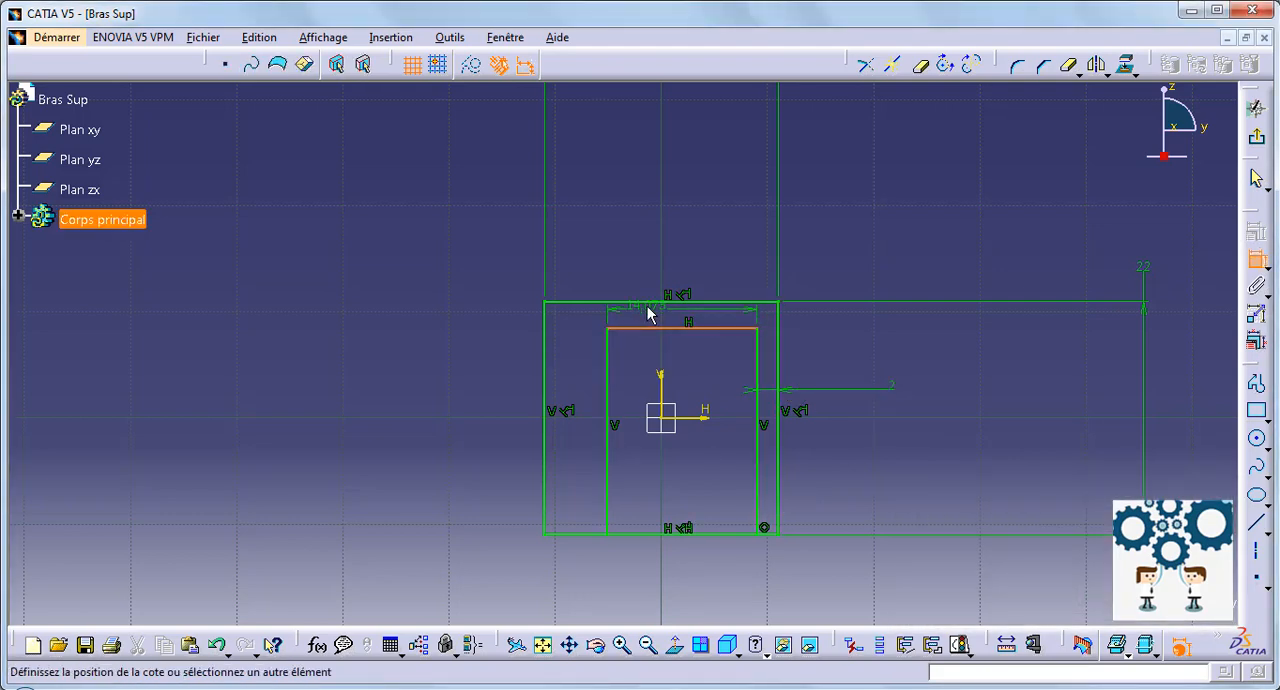
{"action": "left_click", "coordinate": [658, 302]}
{"action": "left_click", "coordinate": [637, 206]}
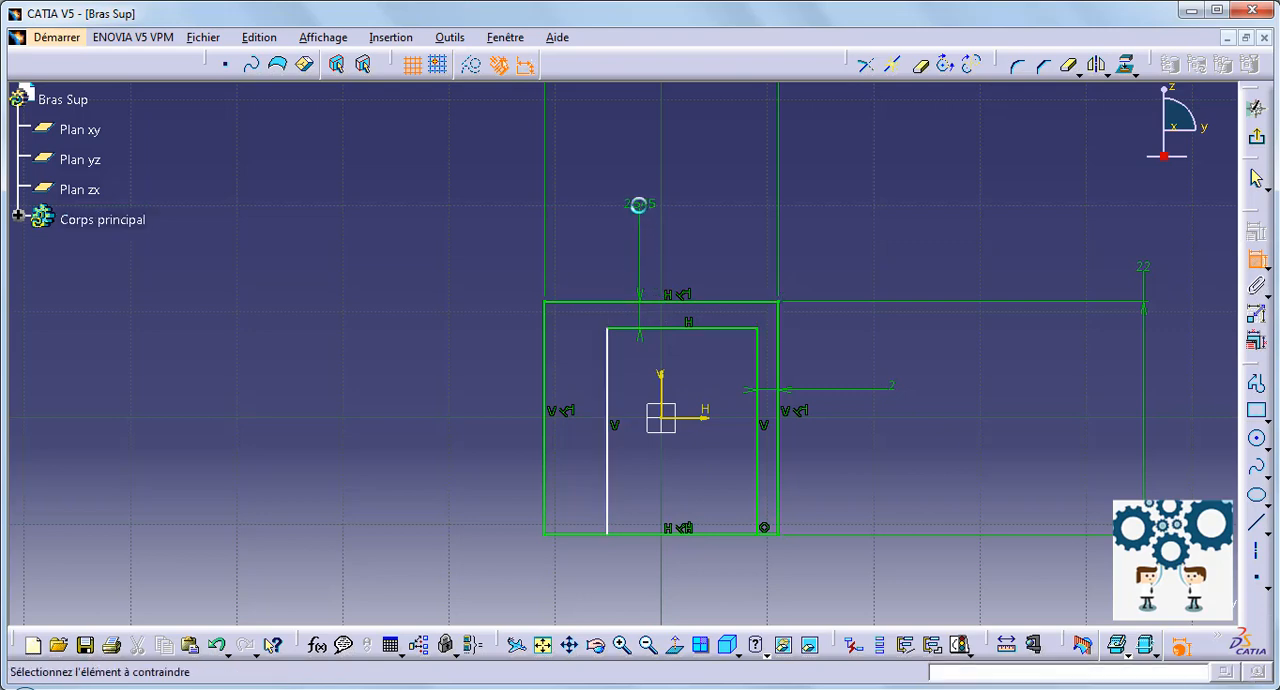
{"action": "double_click", "coordinate": [639, 206]}
{"action": "type", "text": "2mm"}
{"action": "key", "text": "Return"}
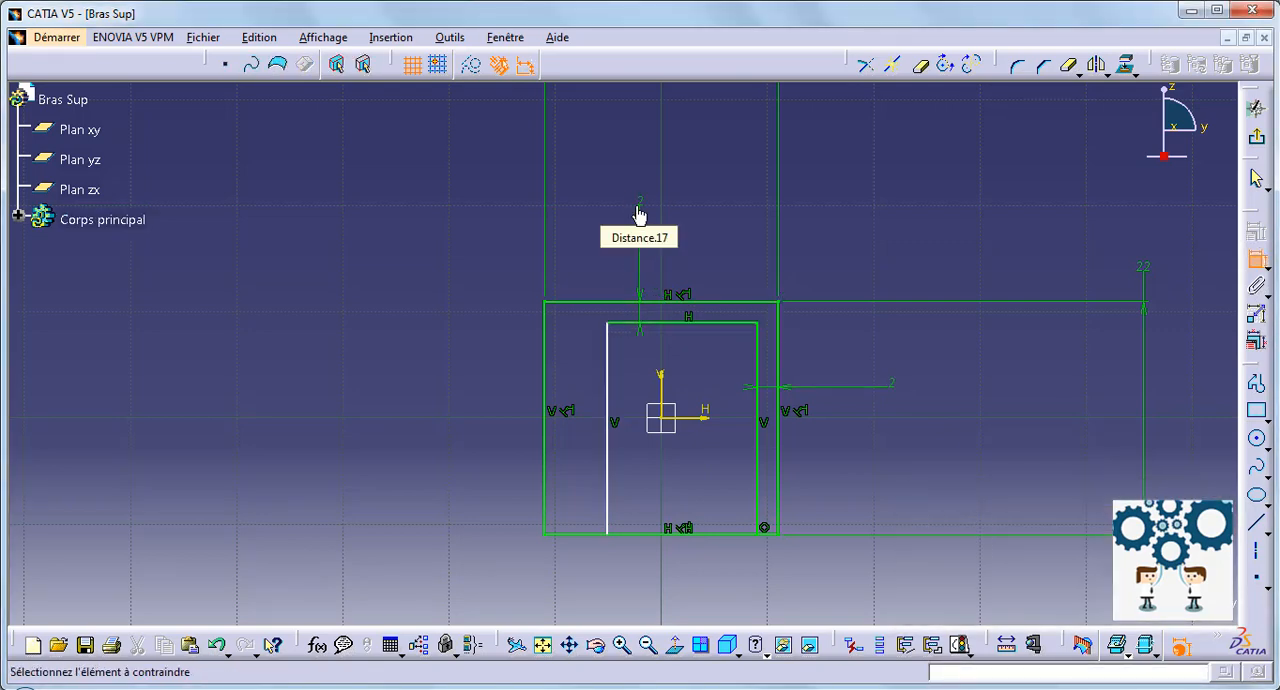
Step: Dimension the gap between the left sides of the inner rectangle and the square, and set it to 2 mm
{"action": "left_click", "coordinate": [609, 349]}
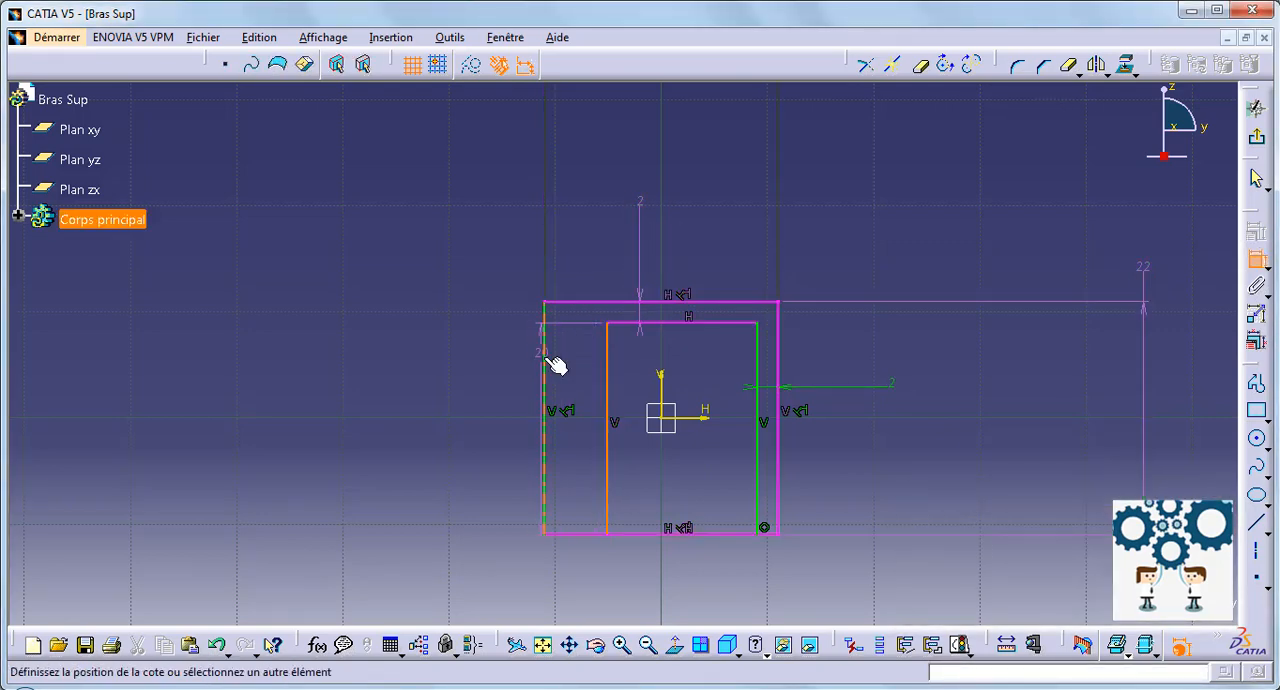
{"action": "left_click", "coordinate": [548, 366]}
{"action": "left_click", "coordinate": [374, 366]}
{"action": "double_click", "coordinate": [374, 370]}
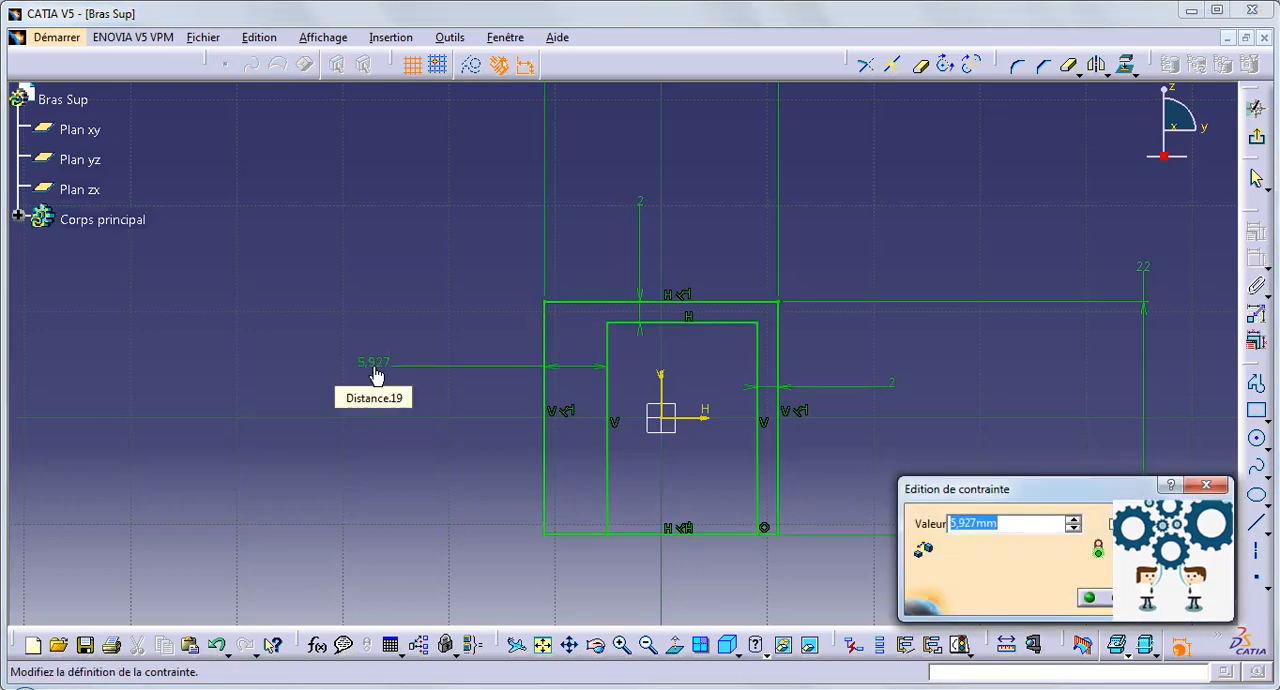
{"action": "type", "text": "2"}
{"action": "key", "text": "Return"}
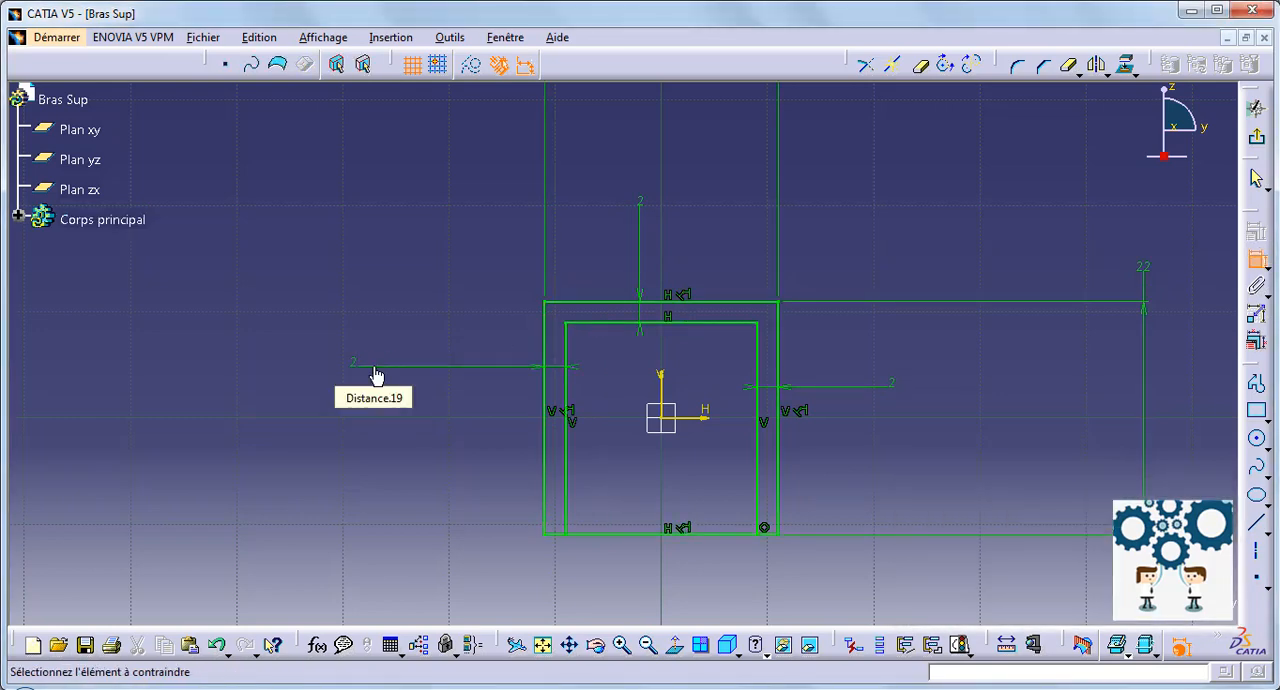
Step: Trim the bottom edge between the inner sides to leave a U profile, and extrude it 100 mm with symmetric extension
{"action": "left_click", "coordinate": [1070, 66]}
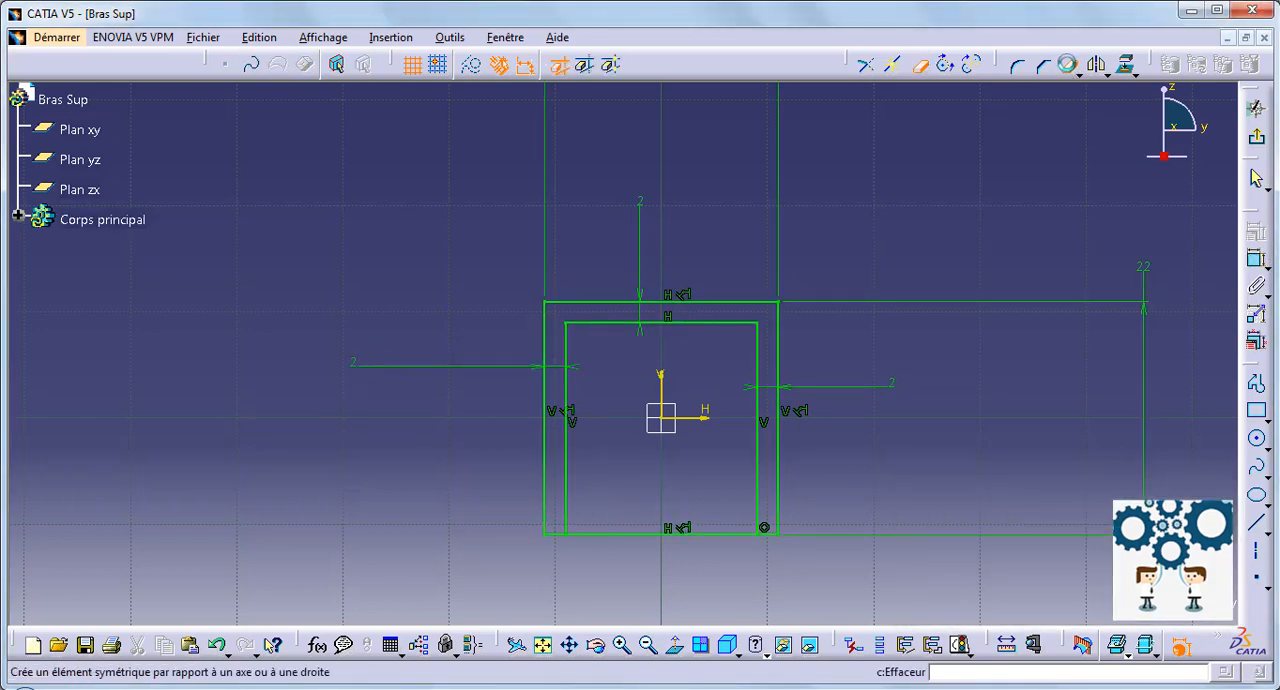
{"action": "left_click", "coordinate": [652, 536]}
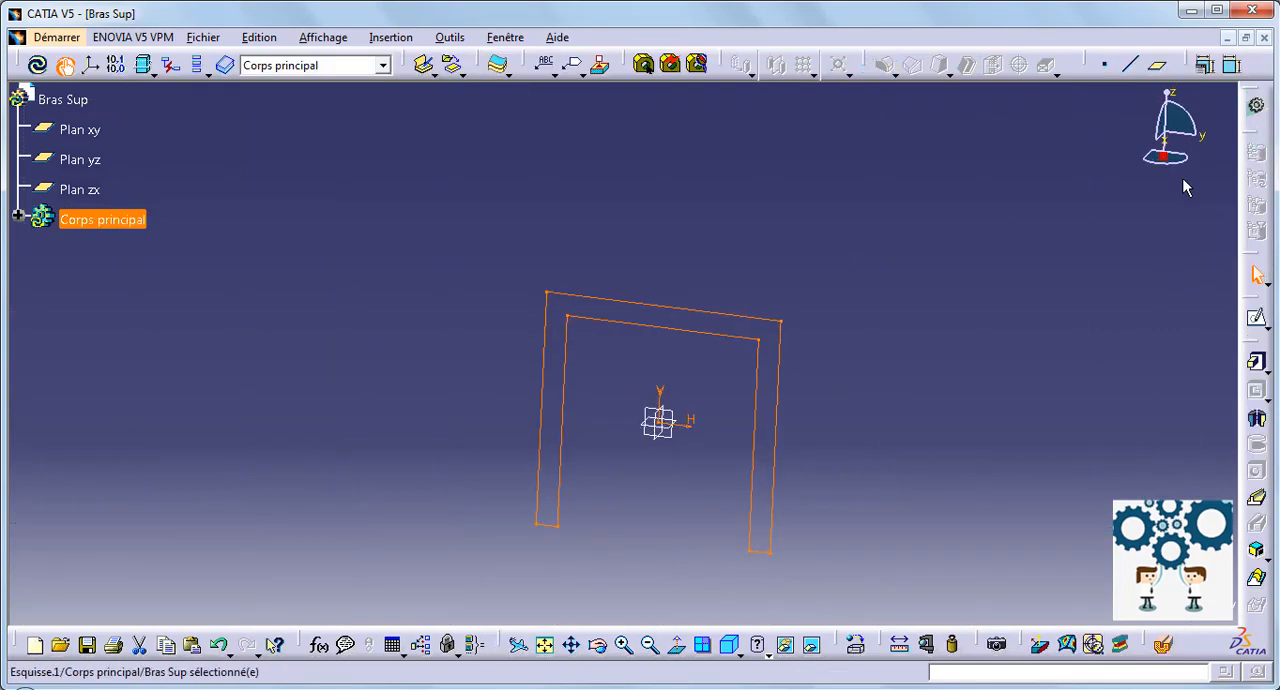
{"action": "left_click", "coordinate": [1256, 364]}
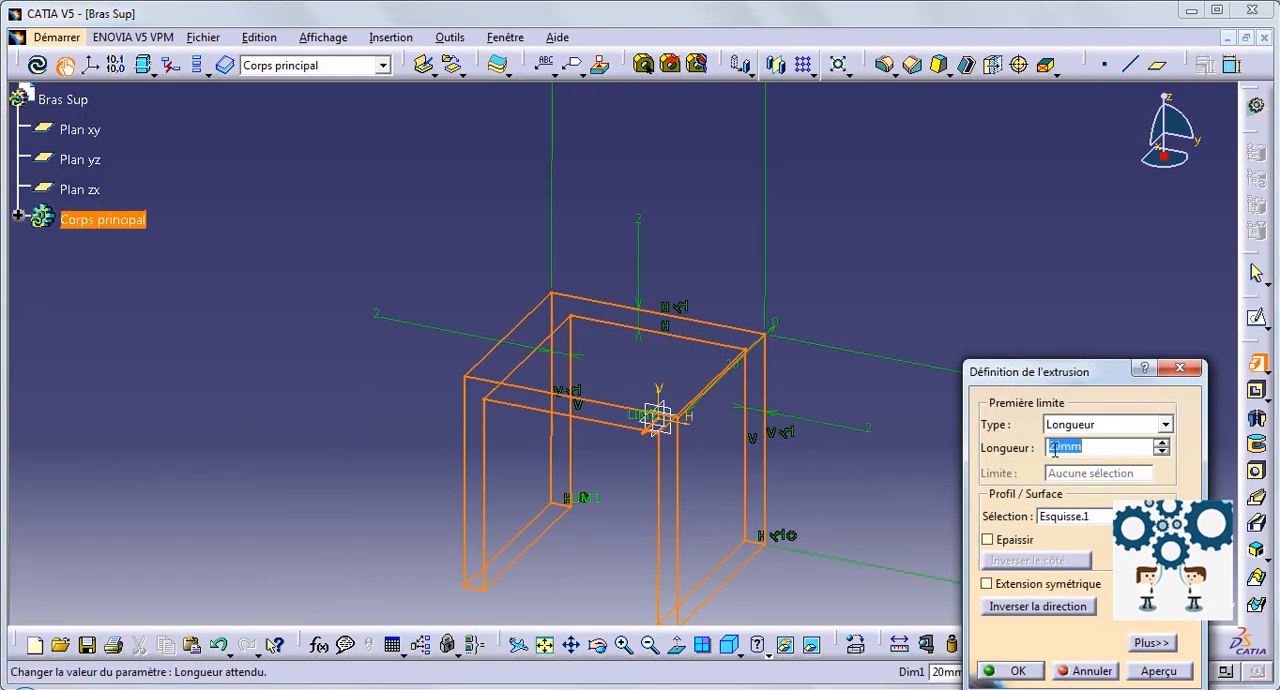
{"action": "left_click", "coordinate": [1045, 584]}
{"action": "left_click", "coordinate": [1017, 673]}
{"action": "left_click", "coordinate": [972, 520]}
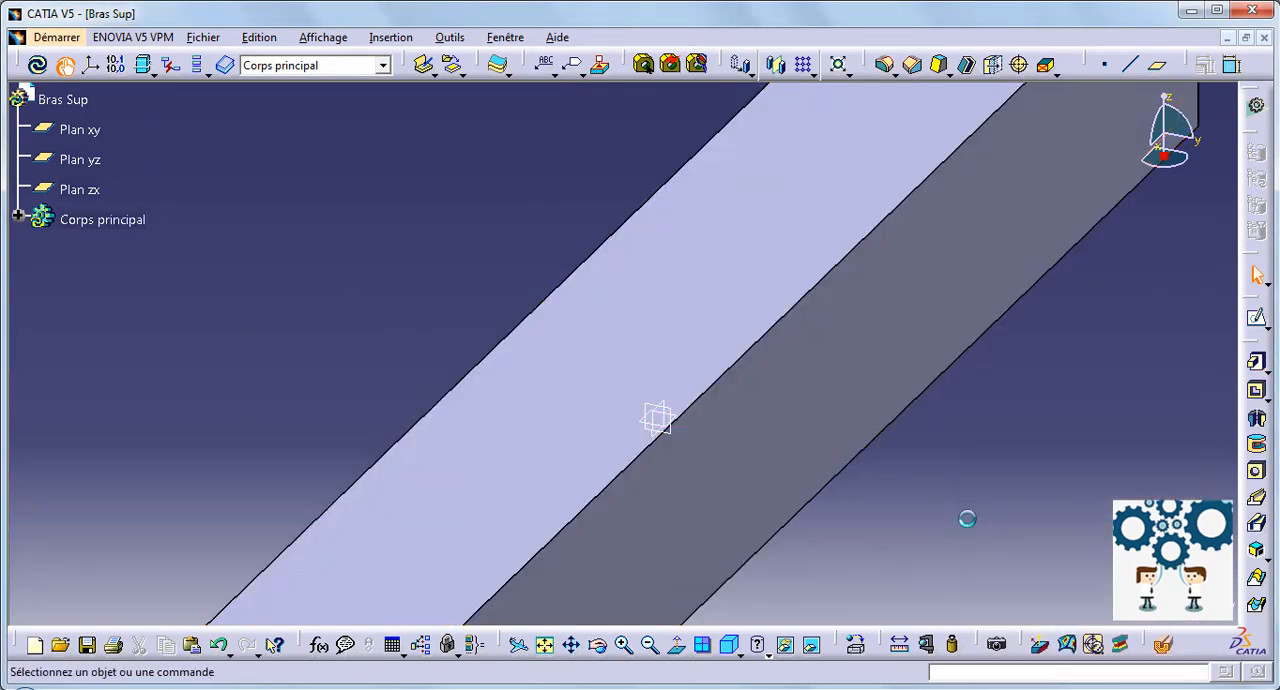
Step: Start a sketch on the channel's inner face between the legs and draw a rectangle overlapping the channel's positive-x end
{"action": "middle_click_drag", "start_coordinate": [969, 517], "coordinate": [784, 262]}
{"action": "left_click", "coordinate": [640, 137]}
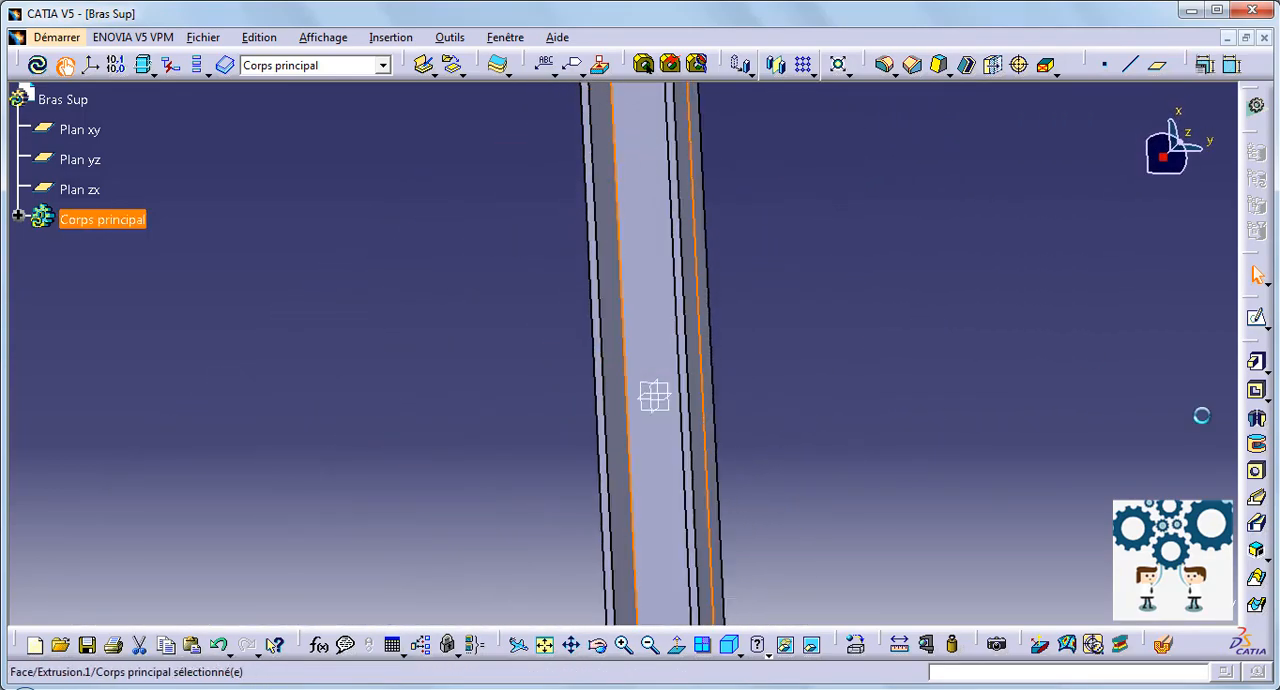
{"action": "left_click", "coordinate": [1256, 317]}
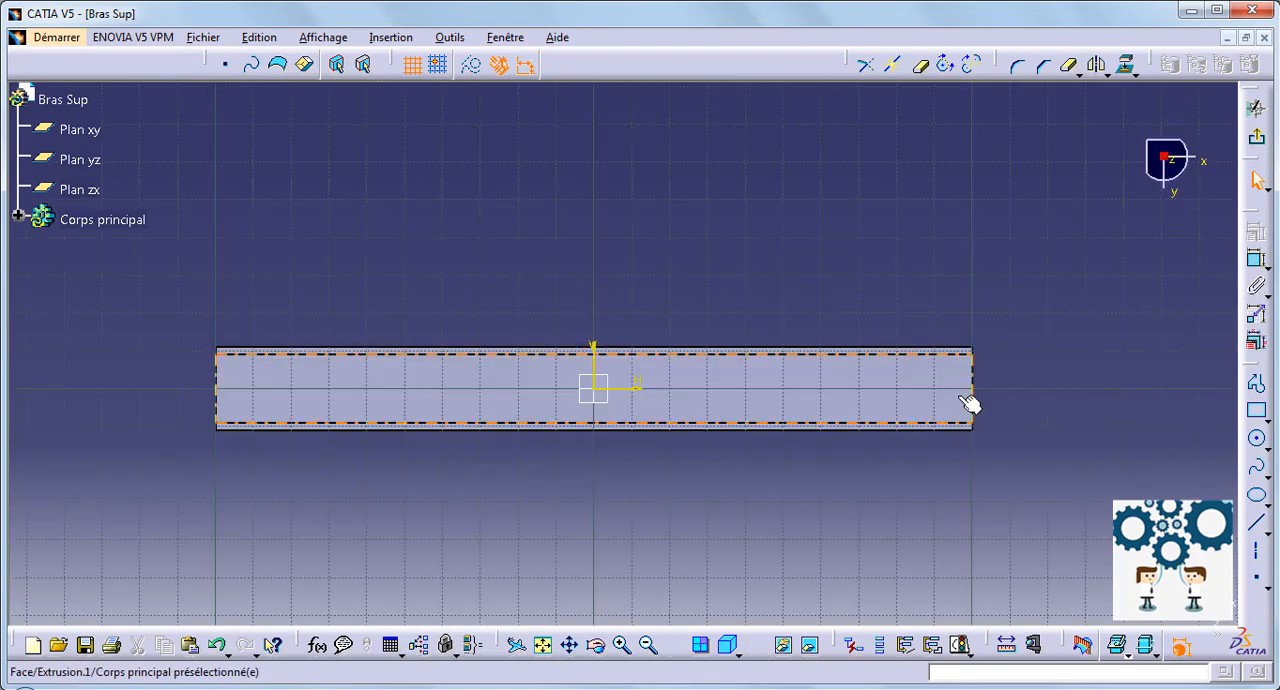
{"action": "mouse_move", "coordinate": [900, 447]}
{"action": "middle_mouse_down"}
{"action": "mouse_move", "coordinate": [760, 434]}
{"action": "mouse_move", "coordinate": [897, 320]}
{"action": "middle_mouse_up"}
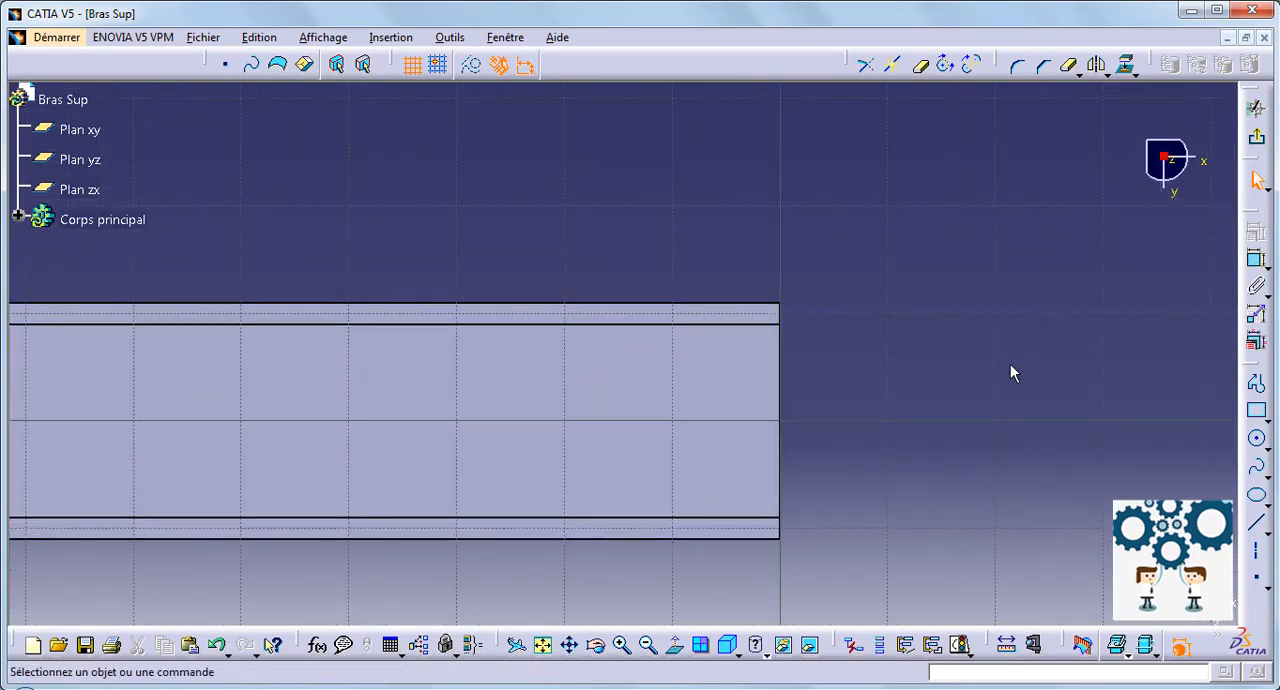
{"action": "left_click", "coordinate": [1257, 413]}
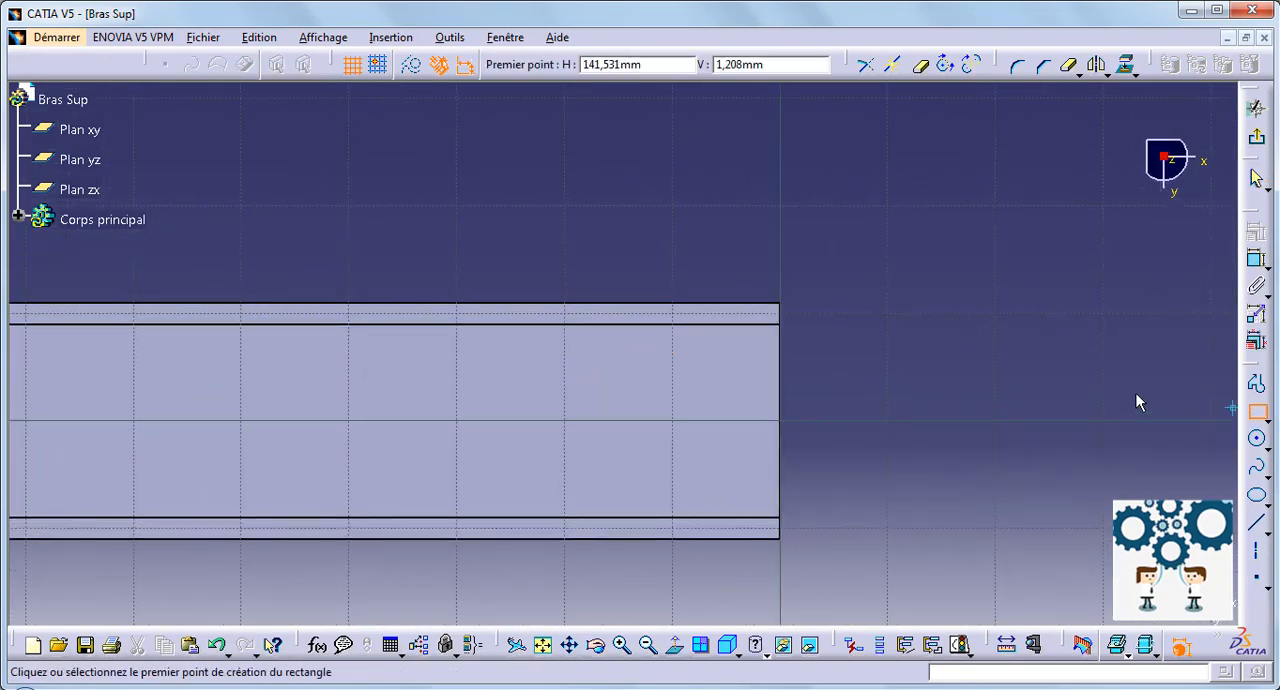
{"action": "left_click", "coordinate": [908, 339]}
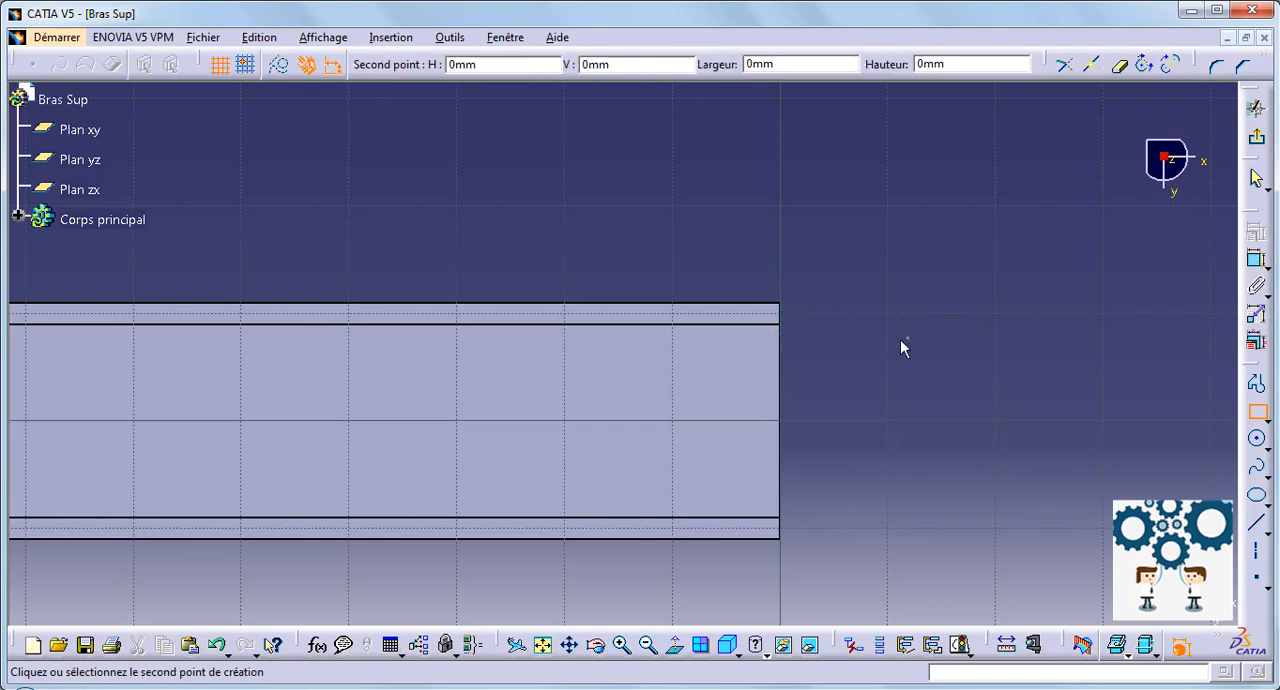
{"action": "left_click", "coordinate": [558, 463]}
{"action": "left_click", "coordinate": [1106, 536]}
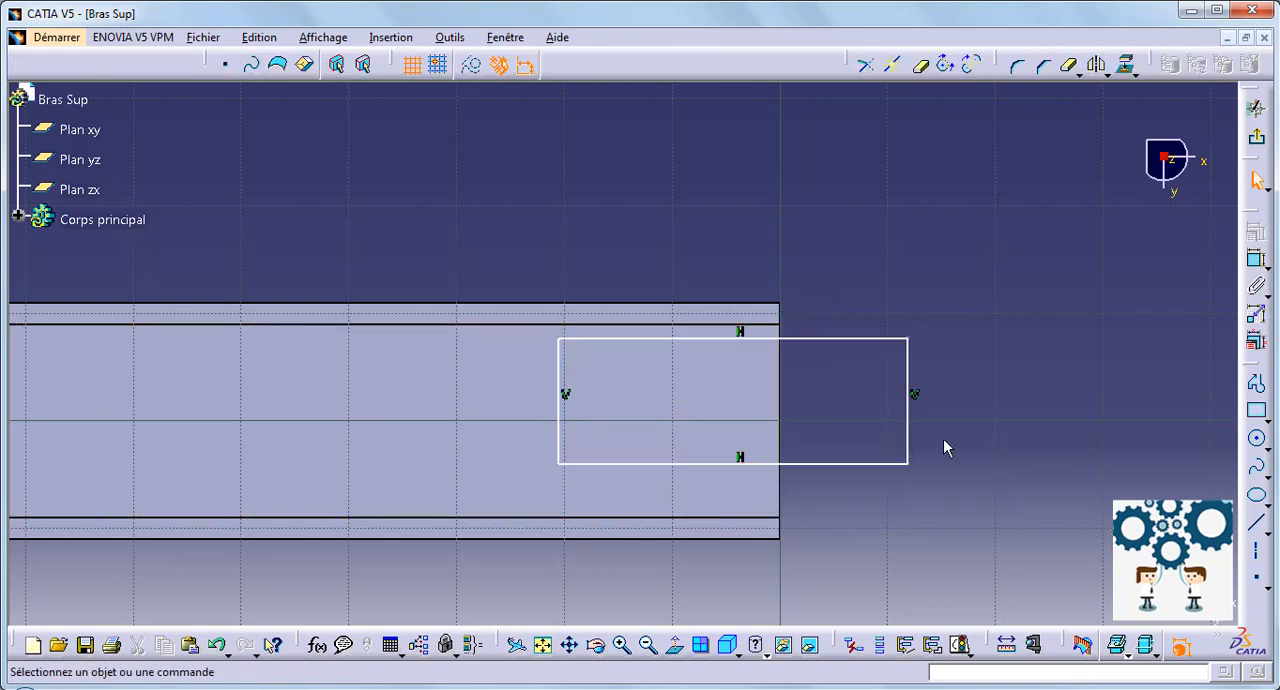
Step: Make the rectangle's upper side coincident with the channel's upper inner wall edge
{"action": "left_click", "coordinate": [728, 325], "text": "ctrl"}
{"action": "left_click", "coordinate": [1256, 232]}
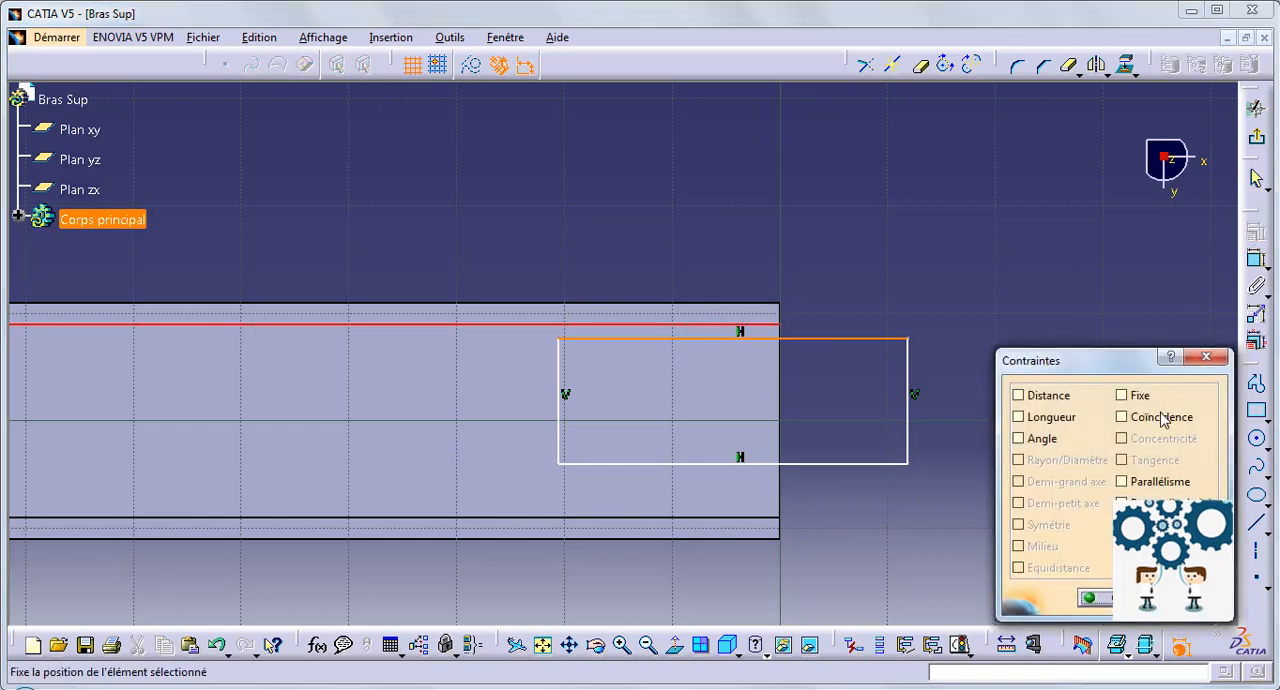
{"action": "left_click", "coordinate": [1160, 417]}
{"action": "left_click", "coordinate": [1100, 600]}
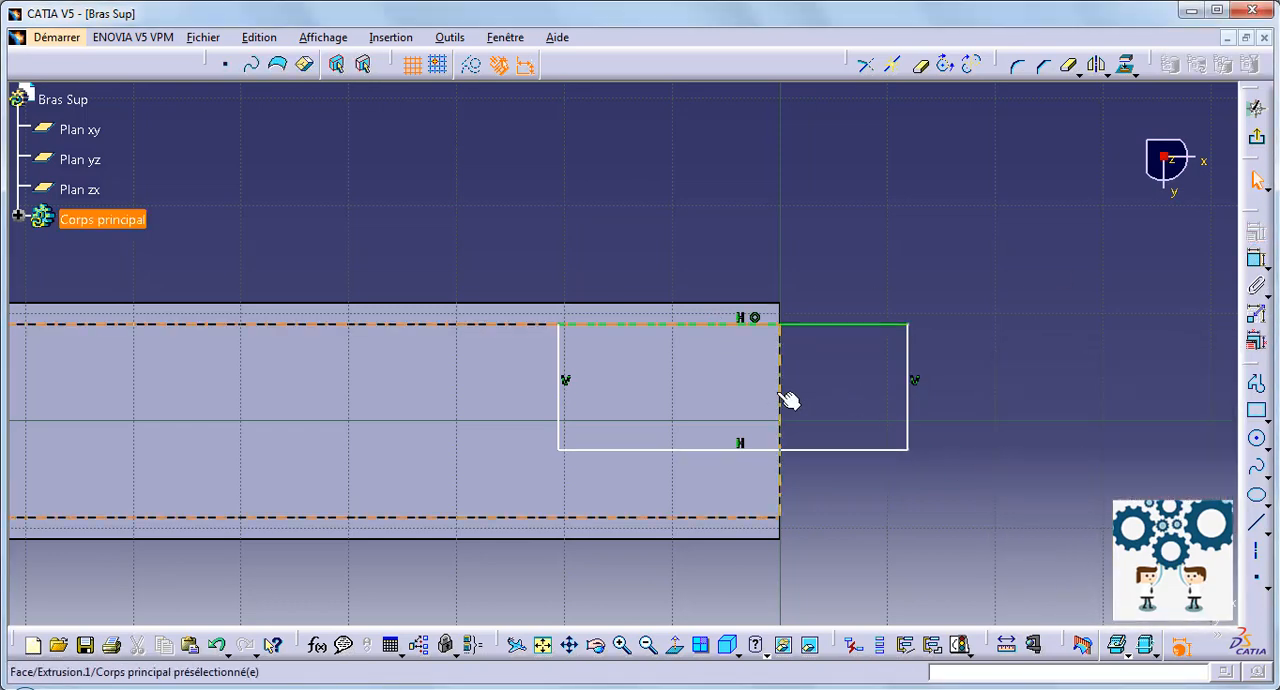
Step: Make the rectangle's outer vertical side coincident with the channel's end edge
{"action": "left_click", "coordinate": [1256, 258]}
{"action": "left_click", "coordinate": [1160, 417]}
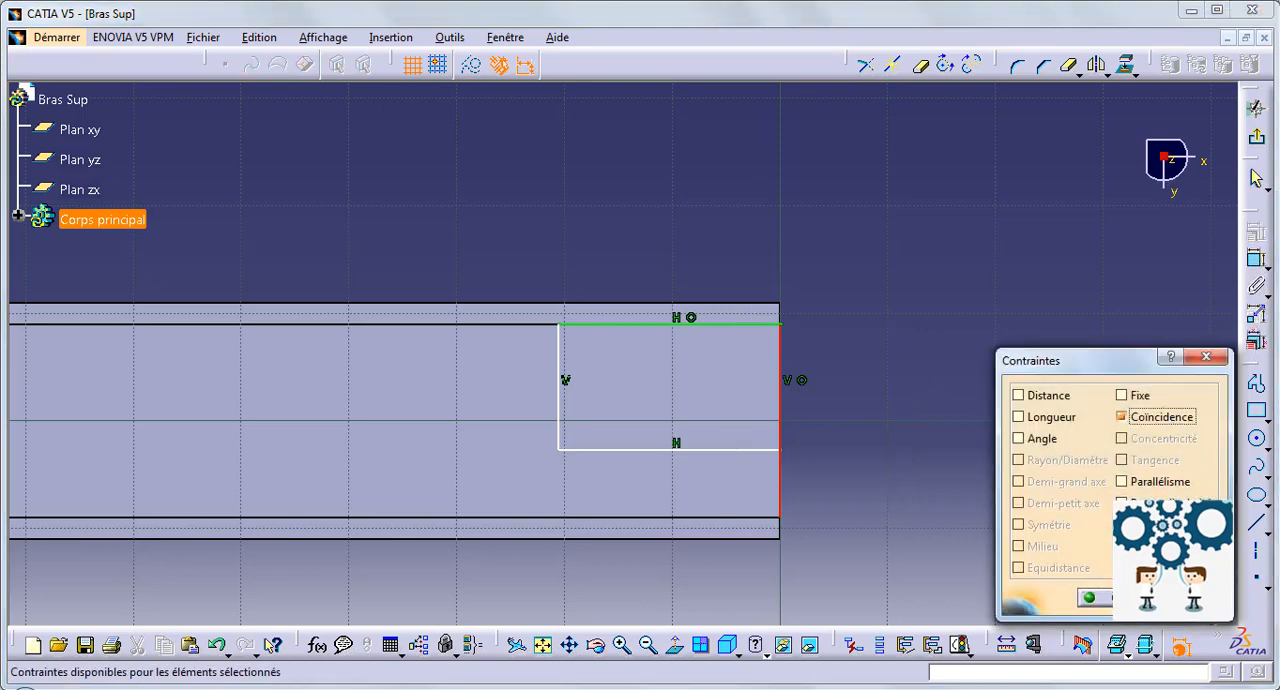
{"action": "left_click", "coordinate": [1094, 597]}
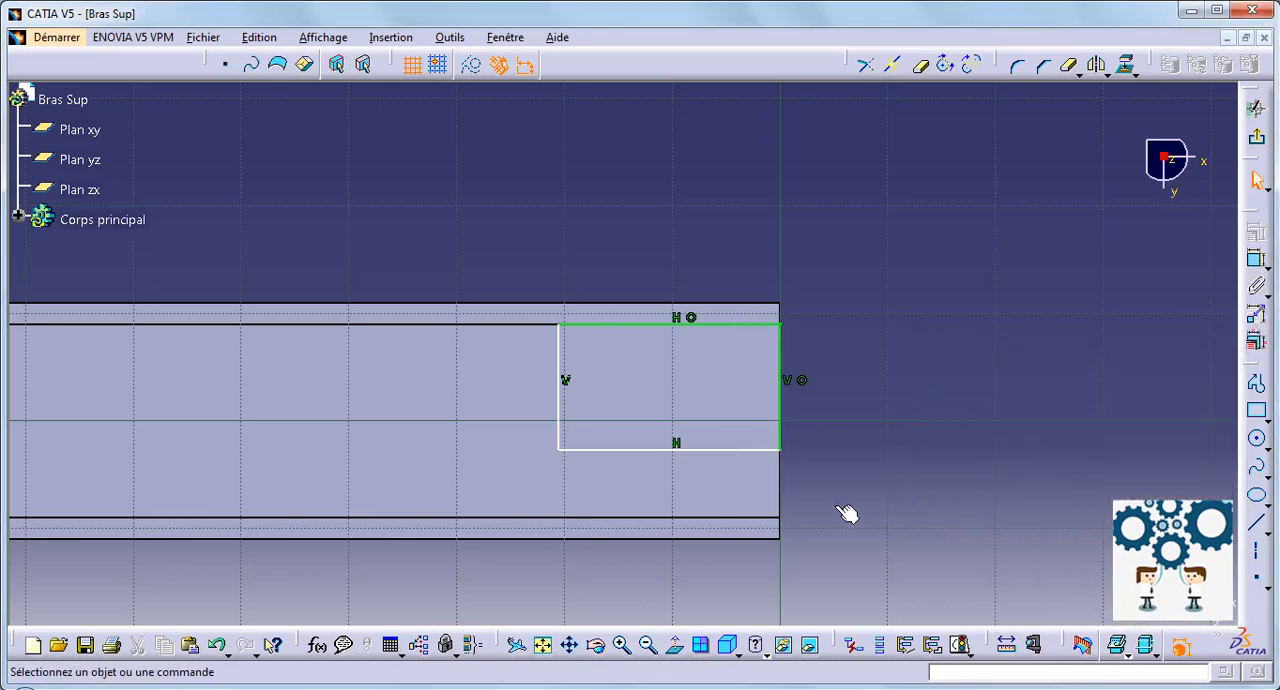
Step: Make the rectangle's lower side coincident with the channel's lower inner wall edge
{"action": "left_click", "coordinate": [766, 518]}
{"action": "left_click", "coordinate": [1252, 256]}
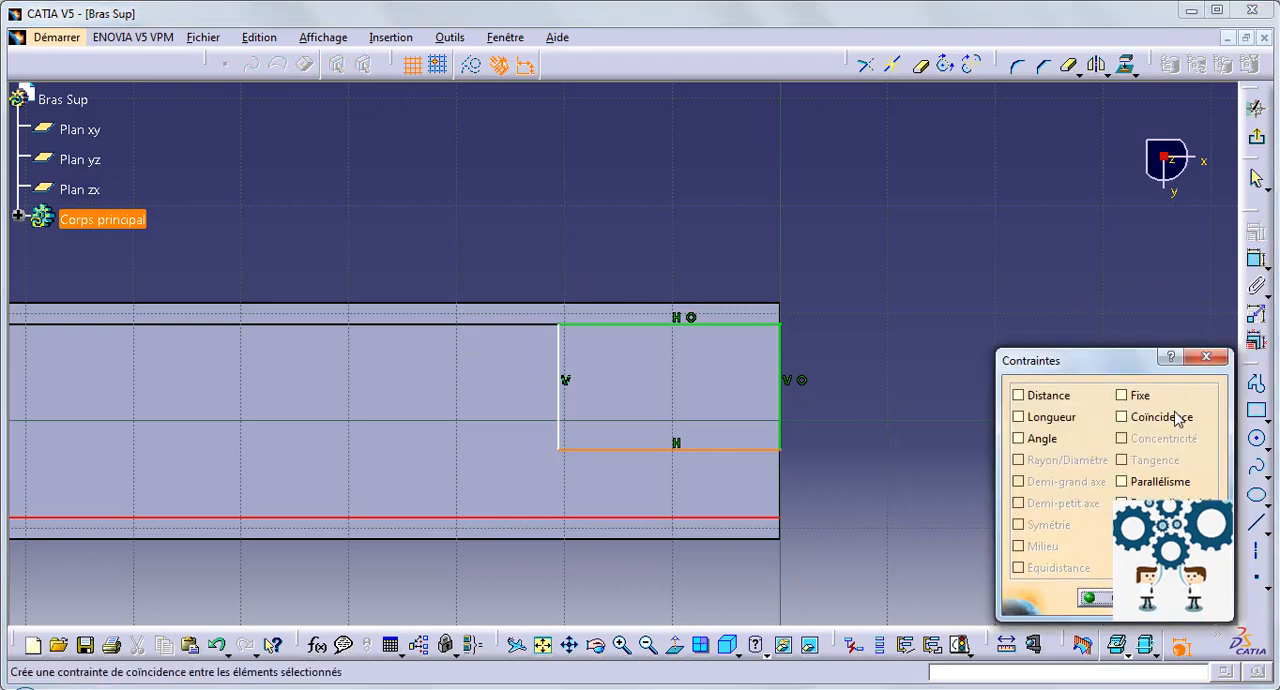
{"action": "left_click", "coordinate": [1180, 417]}
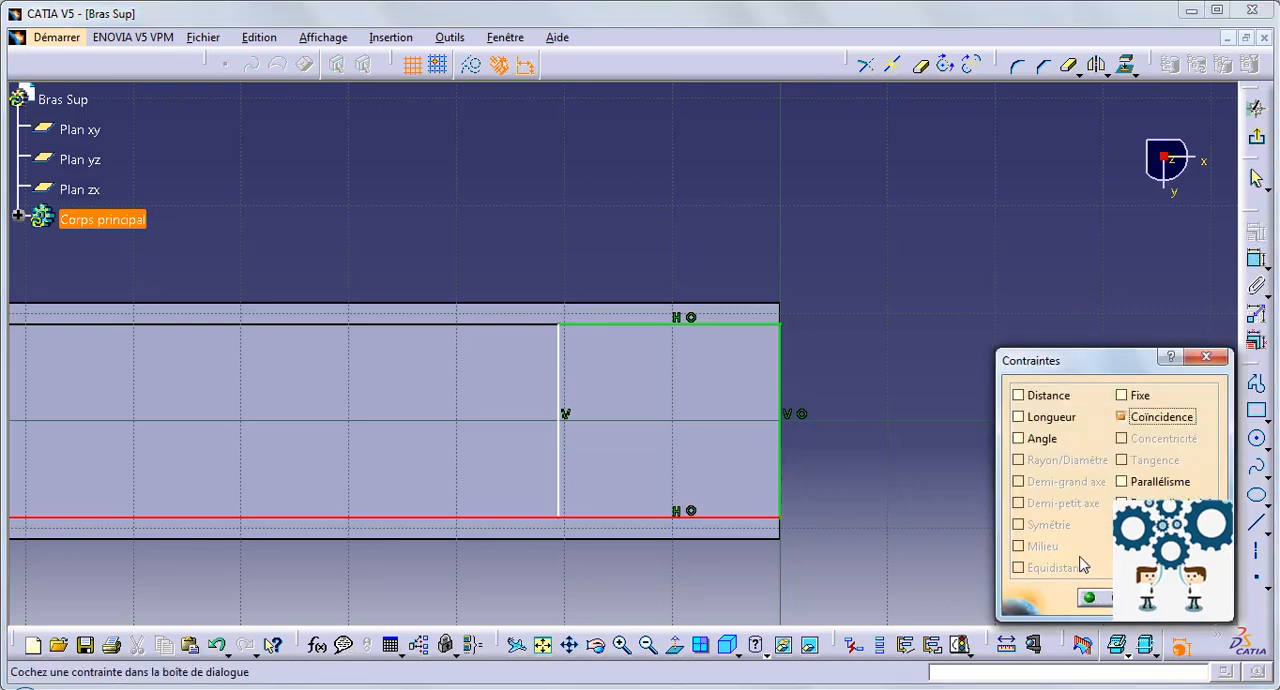
{"action": "left_click", "coordinate": [1095, 598]}
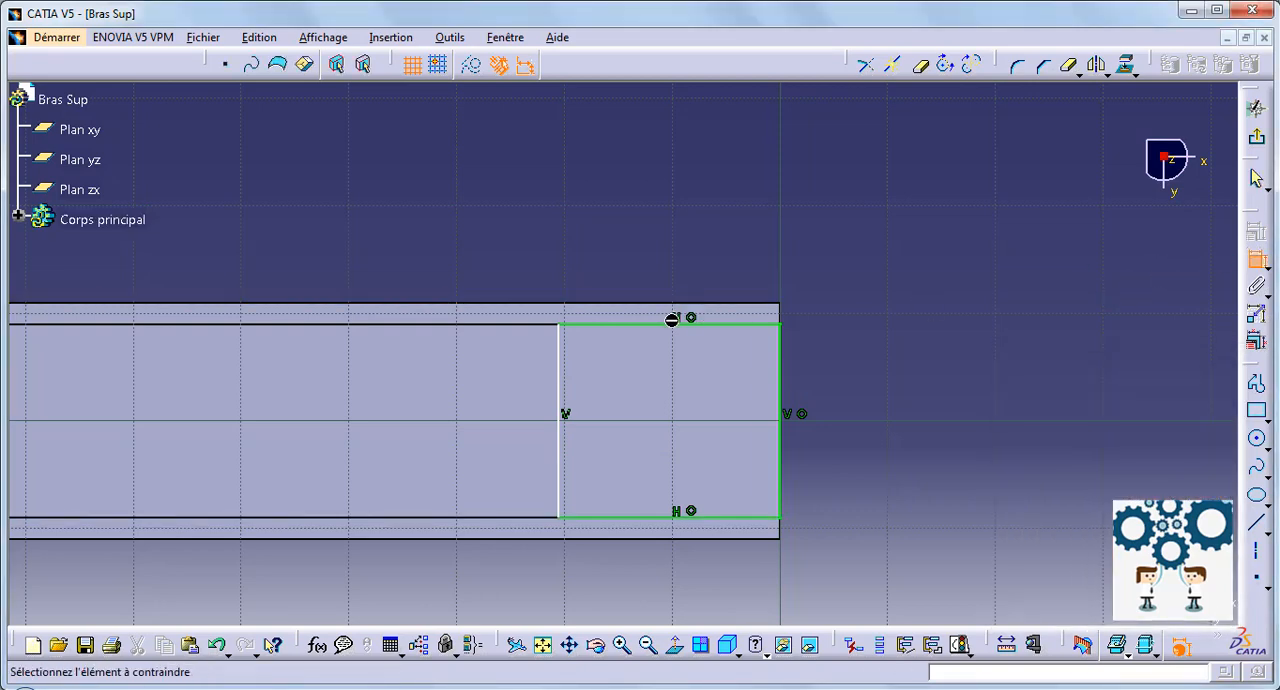
Step: Dimension the rectangle's horizontal length and set it to 24 mm
{"action": "left_click", "coordinate": [645, 210]}
{"action": "double_click", "coordinate": [640, 207]}
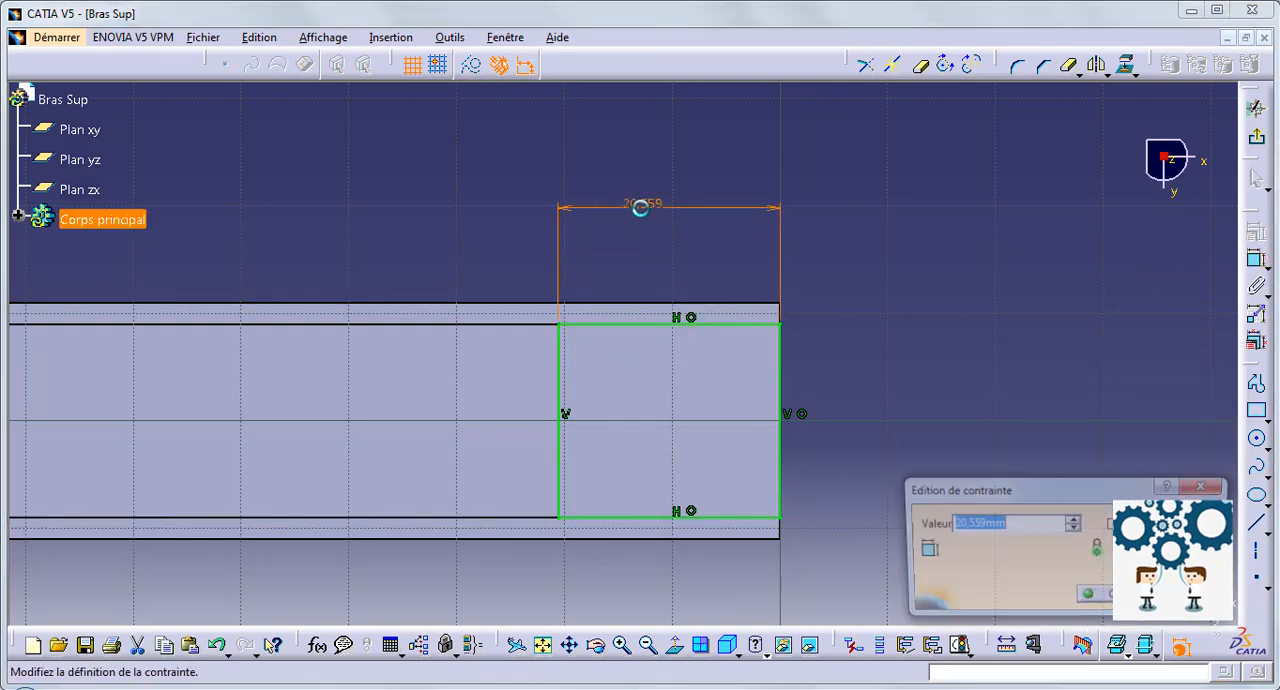
{"action": "type", "text": "24"}
{"action": "key", "text": "Return"}
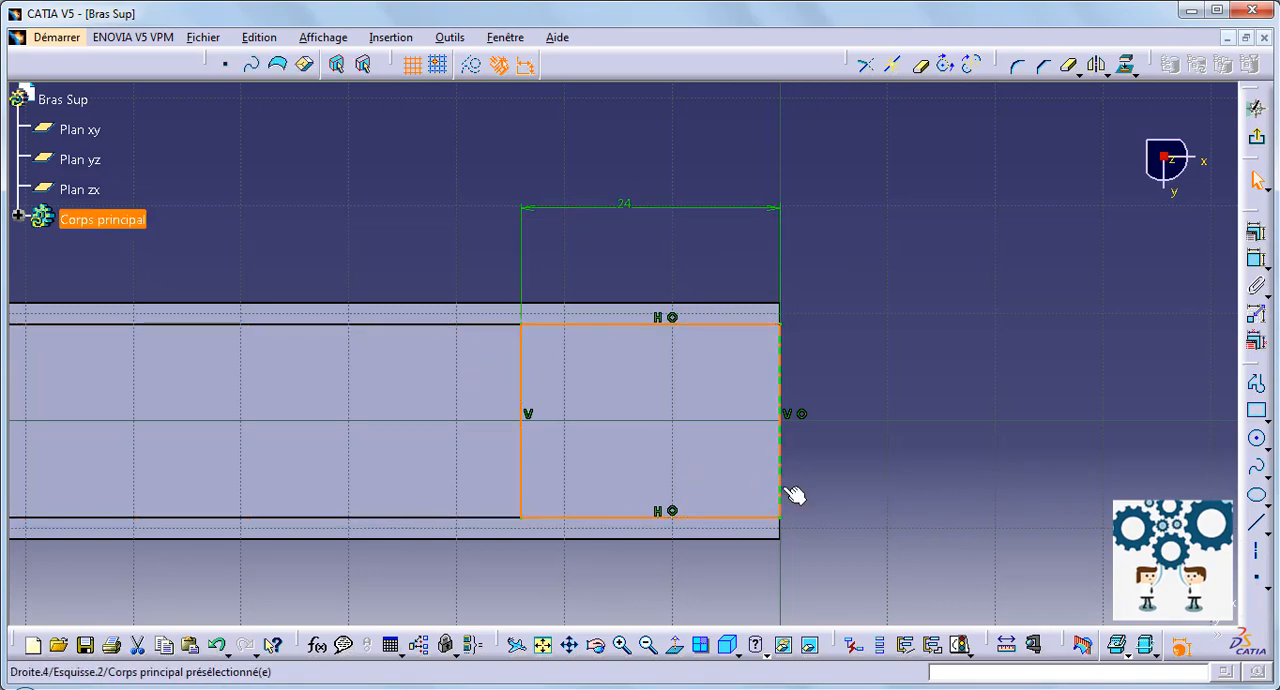
Step: Mirror the rectangle about the sketch's vertical axis to the channel's opposite end
{"action": "left_click", "coordinate": [1097, 64]}
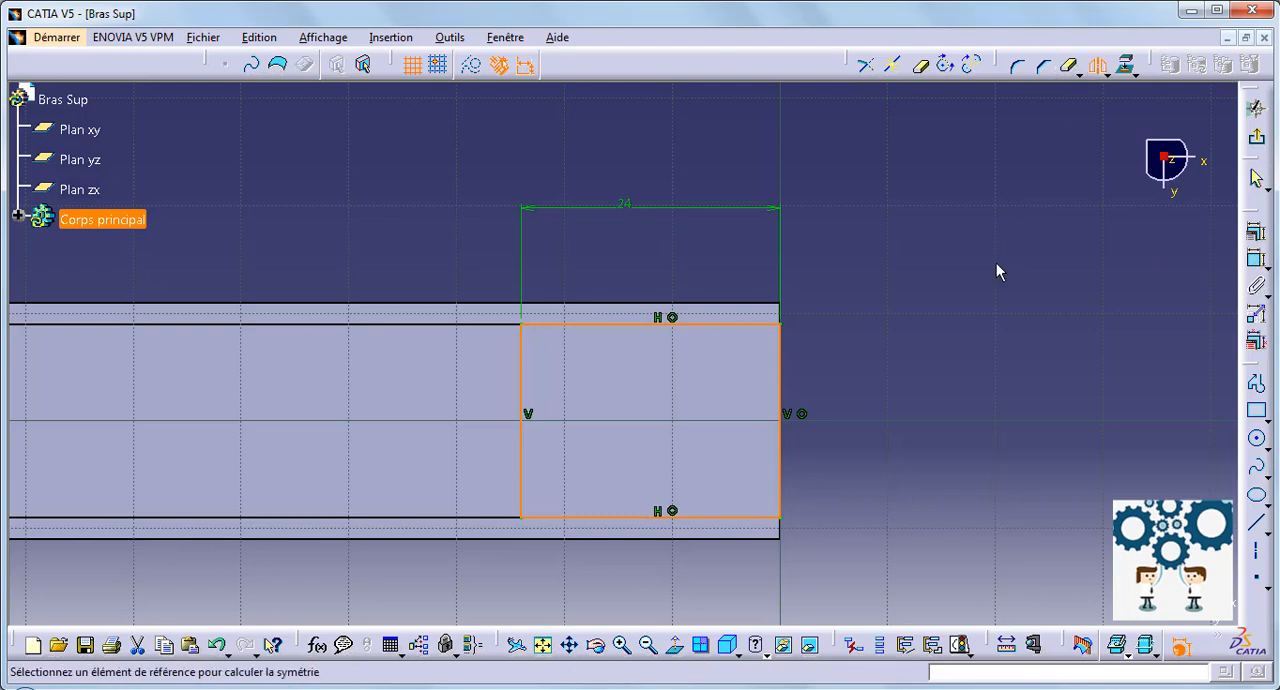
{"action": "middle_click_drag", "start_coordinate": [1000, 272], "coordinate": [980, 400]}
{"action": "middle_click_drag", "start_coordinate": [314, 333], "coordinate": [720, 329]}
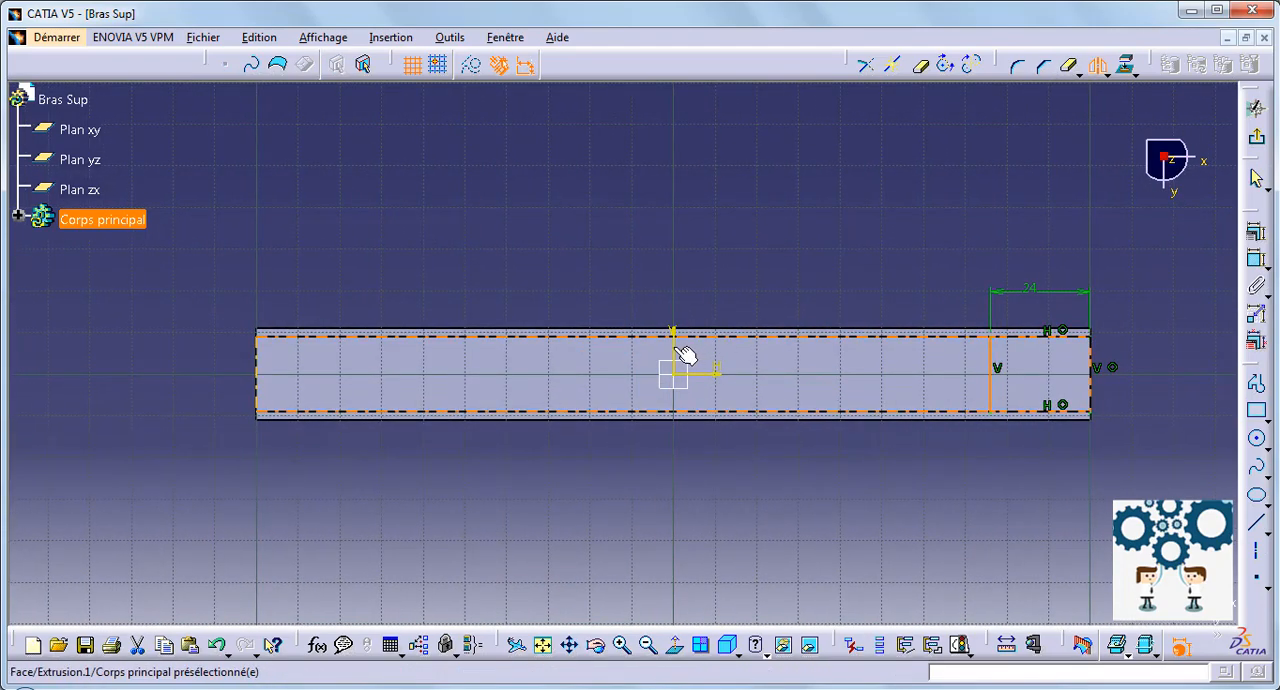
{"action": "left_click", "coordinate": [684, 356]}
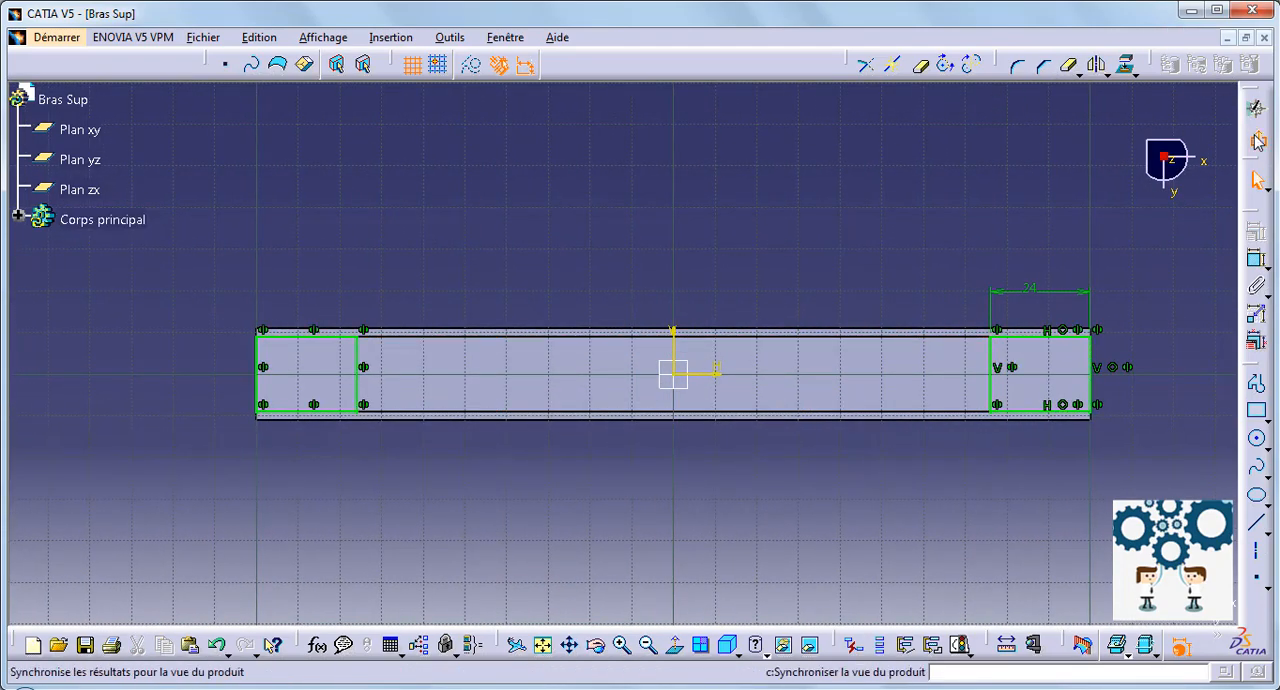
Step: Finish the sketch and pocket both rectangles through the channel's web, leaving the two legs protruding at each end
{"action": "left_click", "coordinate": [1258, 140]}
{"action": "left_click", "coordinate": [1257, 390]}
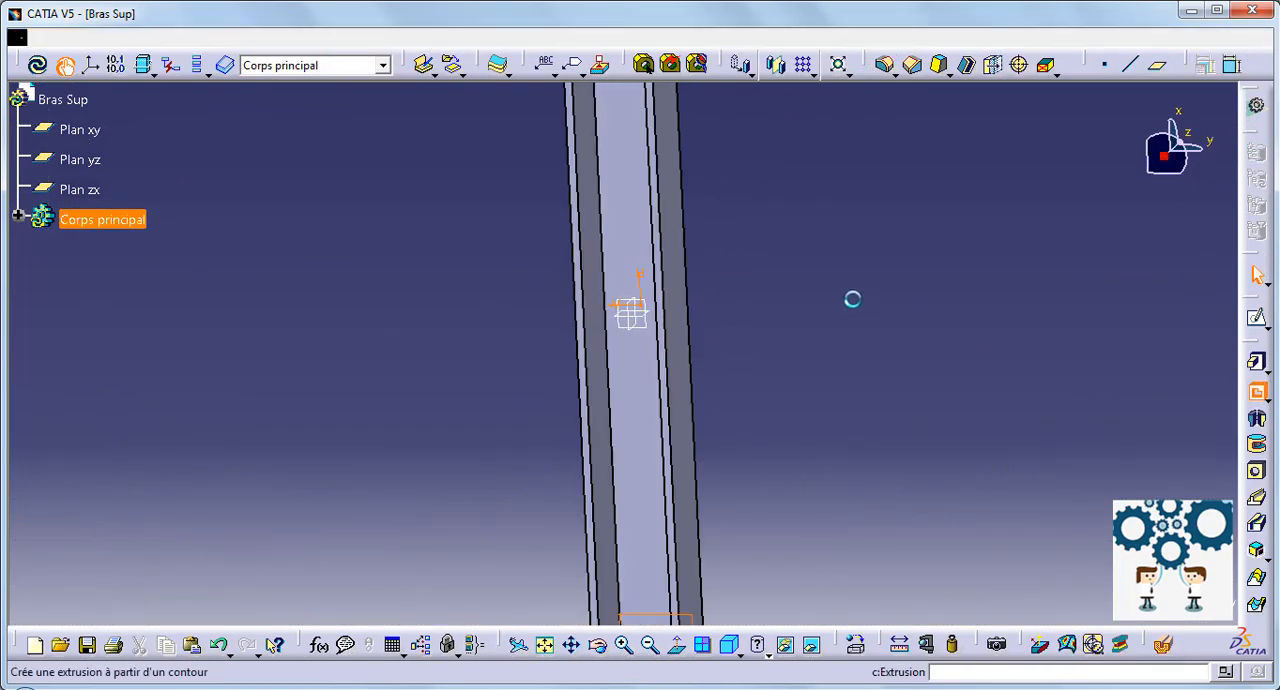
{"action": "middle_click_drag", "start_coordinate": [851, 294], "coordinate": [732, 343]}
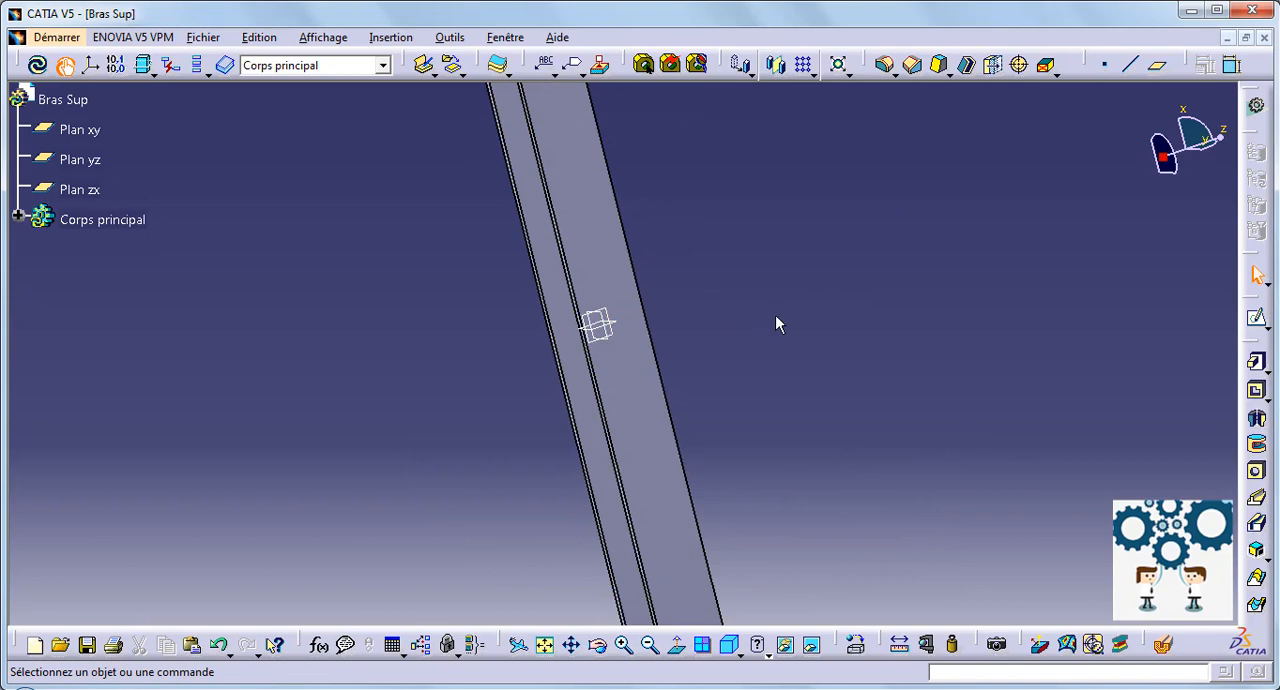
{"action": "middle_click_drag", "start_coordinate": [779, 323], "coordinate": [512, 200]}
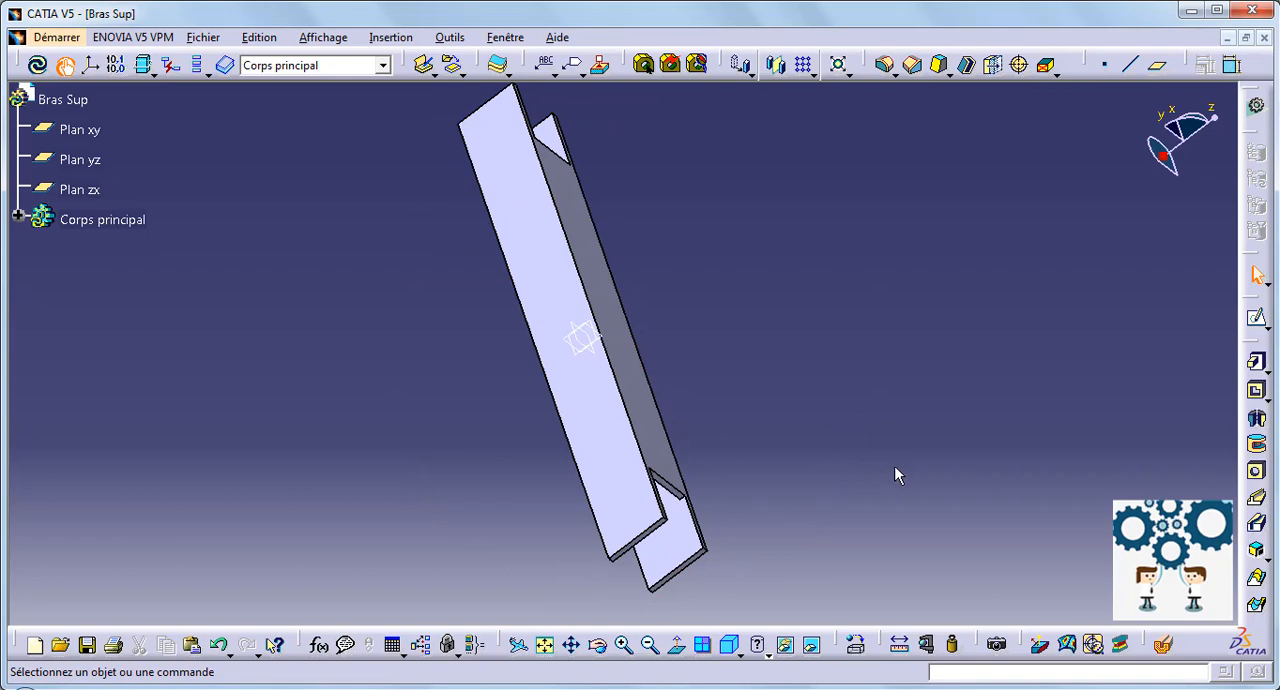
Step: Start a sketch on a leg's outer face and draw a circle about 13 mm in diameter on the horizontal axis near one end
{"action": "middle_click_drag", "start_coordinate": [811, 511], "coordinate": [680, 537]}
{"action": "left_click", "coordinate": [684, 537]}
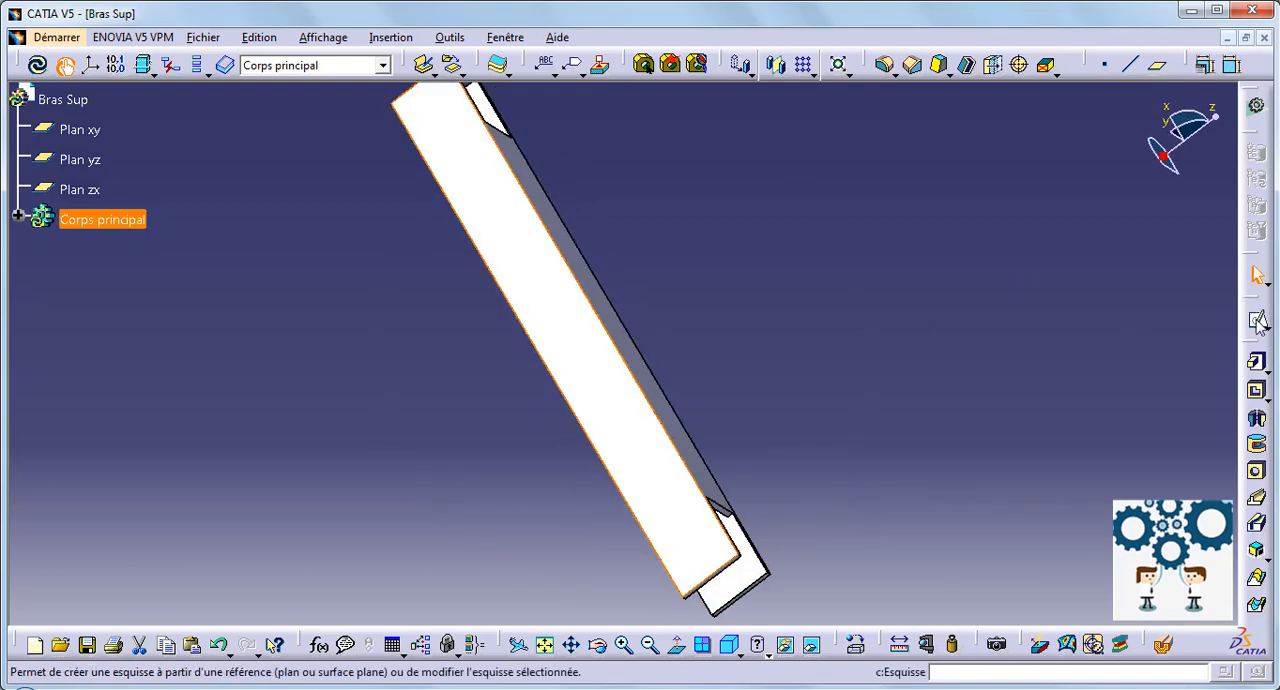
{"action": "left_click", "coordinate": [1256, 317]}
{"action": "mouse_move", "coordinate": [973, 474]}
{"action": "middle_mouse_down"}
{"action": "mouse_move", "coordinate": [763, 457]}
{"action": "mouse_move", "coordinate": [756, 276]}
{"action": "middle_mouse_up"}
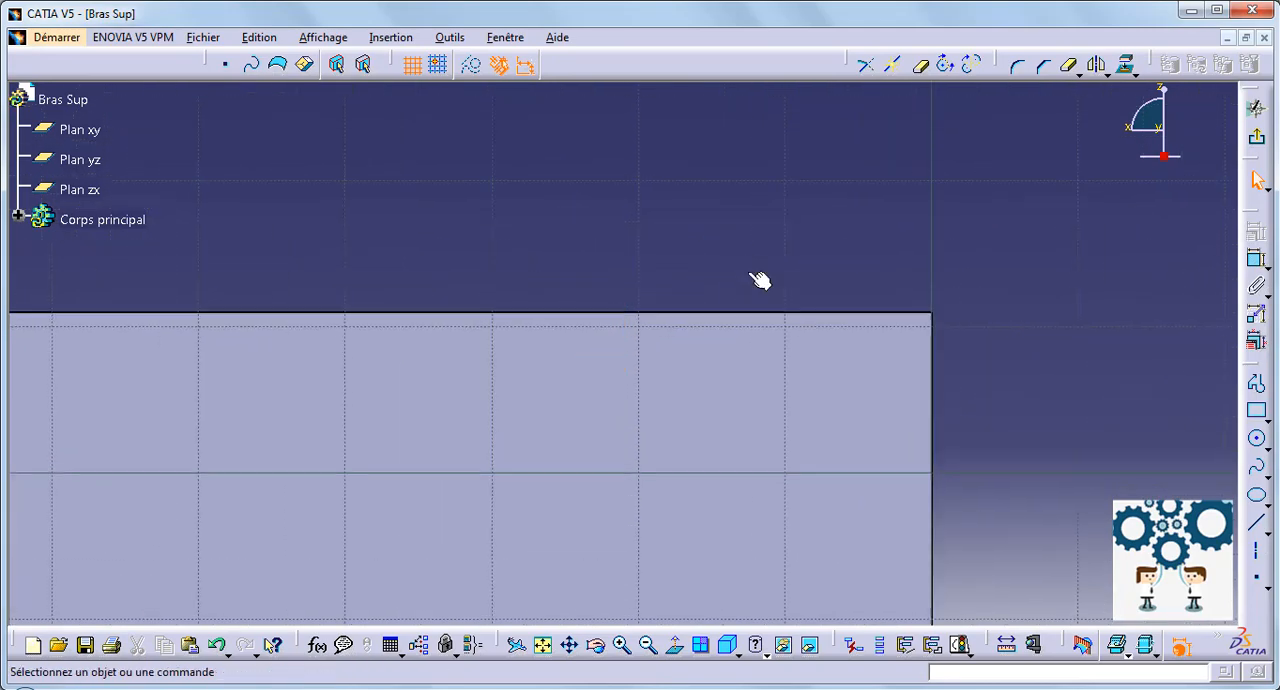
{"action": "mouse_move", "coordinate": [1067, 428]}
{"action": "middle_mouse_down"}
{"action": "mouse_move", "coordinate": [1014, 254]}
{"action": "mouse_move", "coordinate": [1017, 292]}
{"action": "middle_mouse_up"}
{"action": "left_click", "coordinate": [1258, 438]}
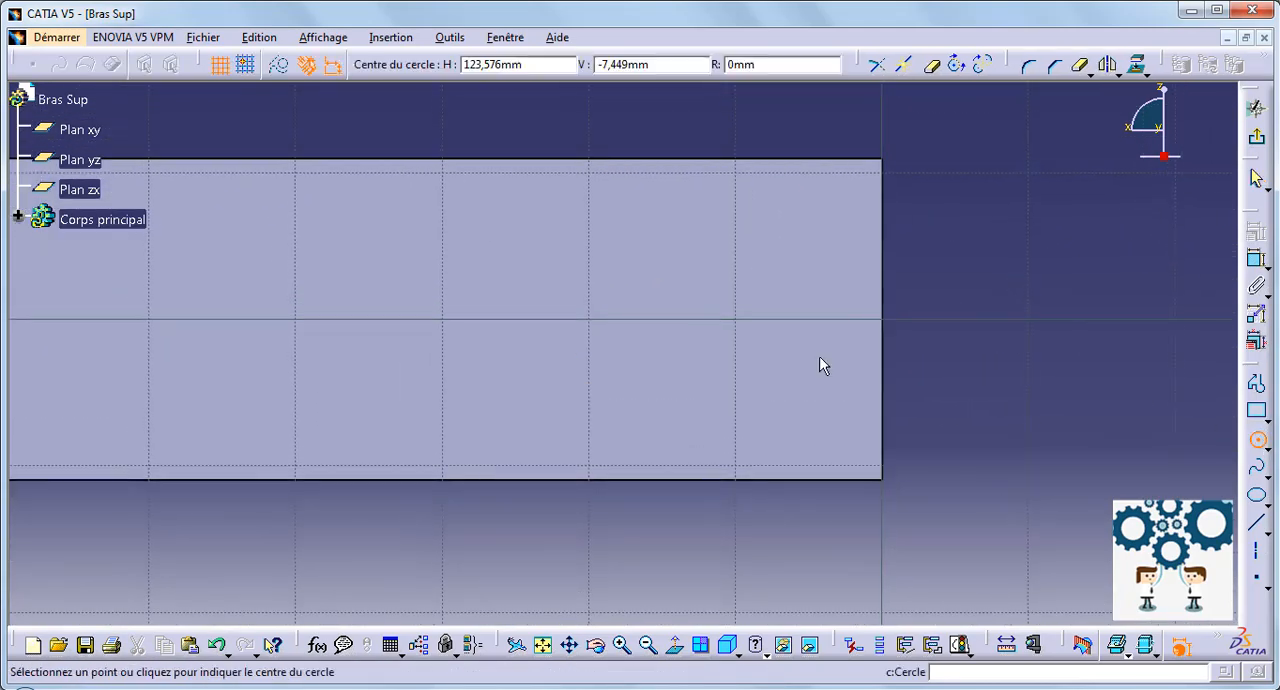
{"action": "left_click", "coordinate": [652, 319]}
{"action": "left_click", "coordinate": [741, 369]}
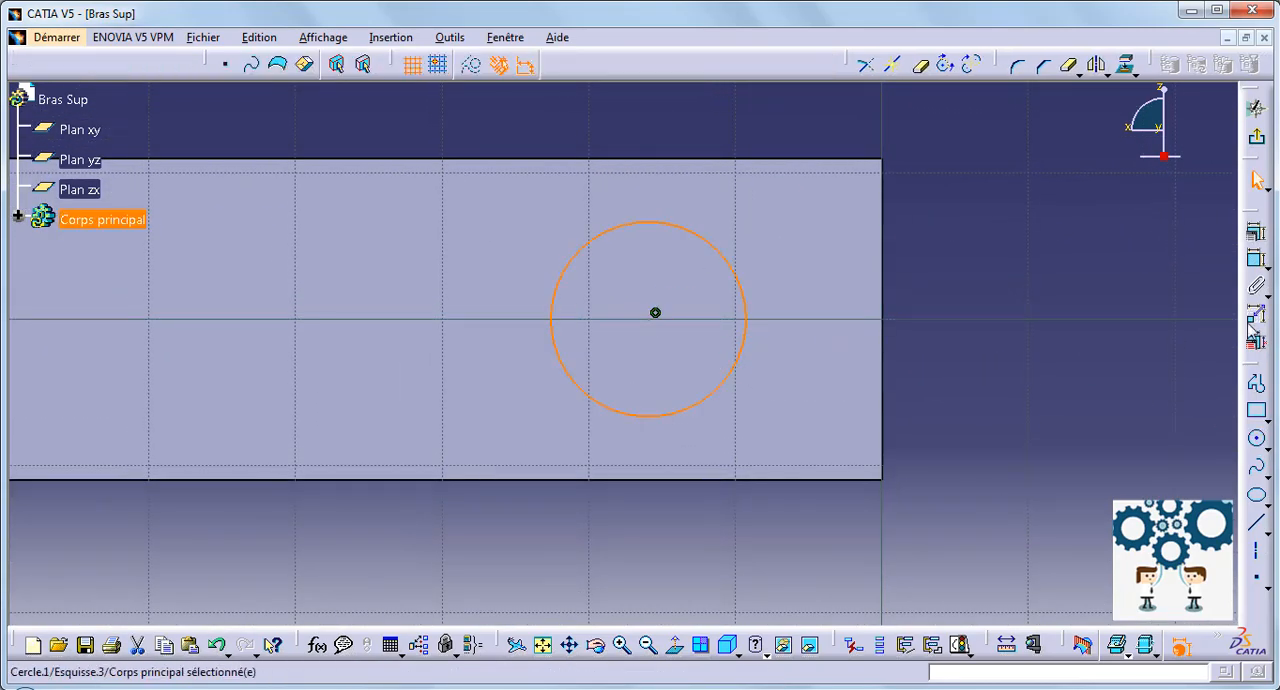
Step: Dimension the circle and set its diameter to 5 mm
{"action": "left_click", "coordinate": [1256, 260]}
{"action": "double_click", "coordinate": [1036, 393]}
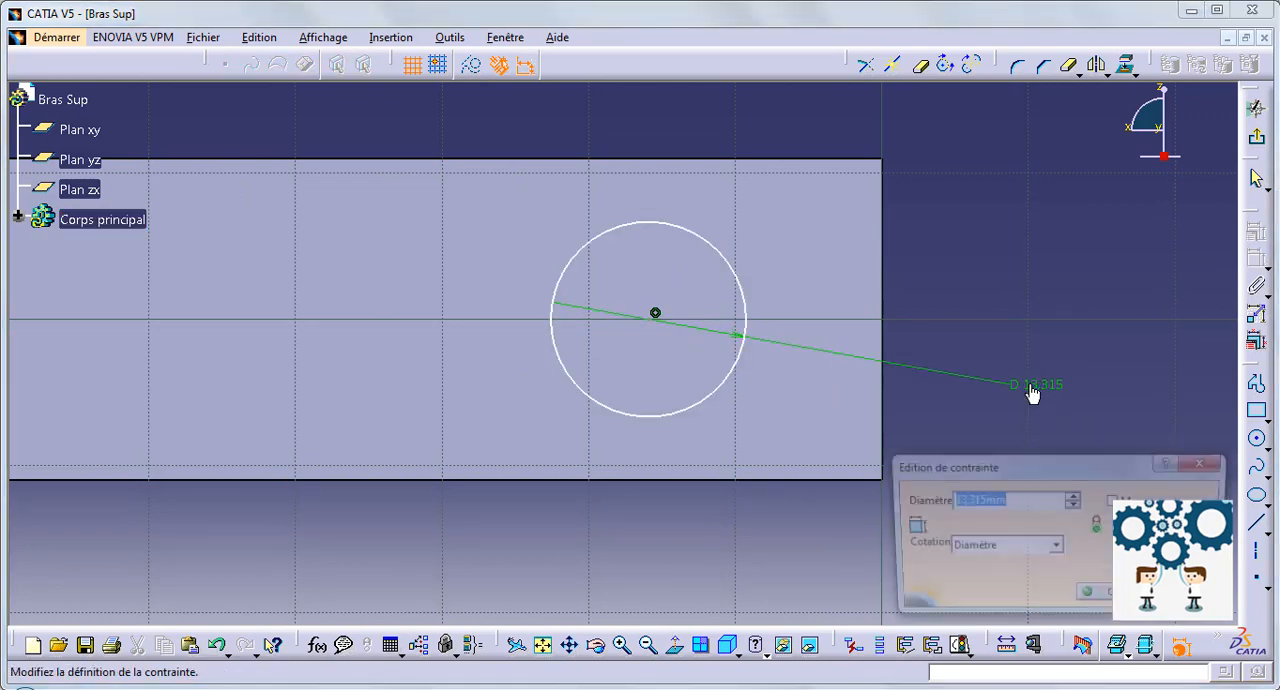
{"action": "type", "text": "5"}
{"action": "key", "text": "Return"}
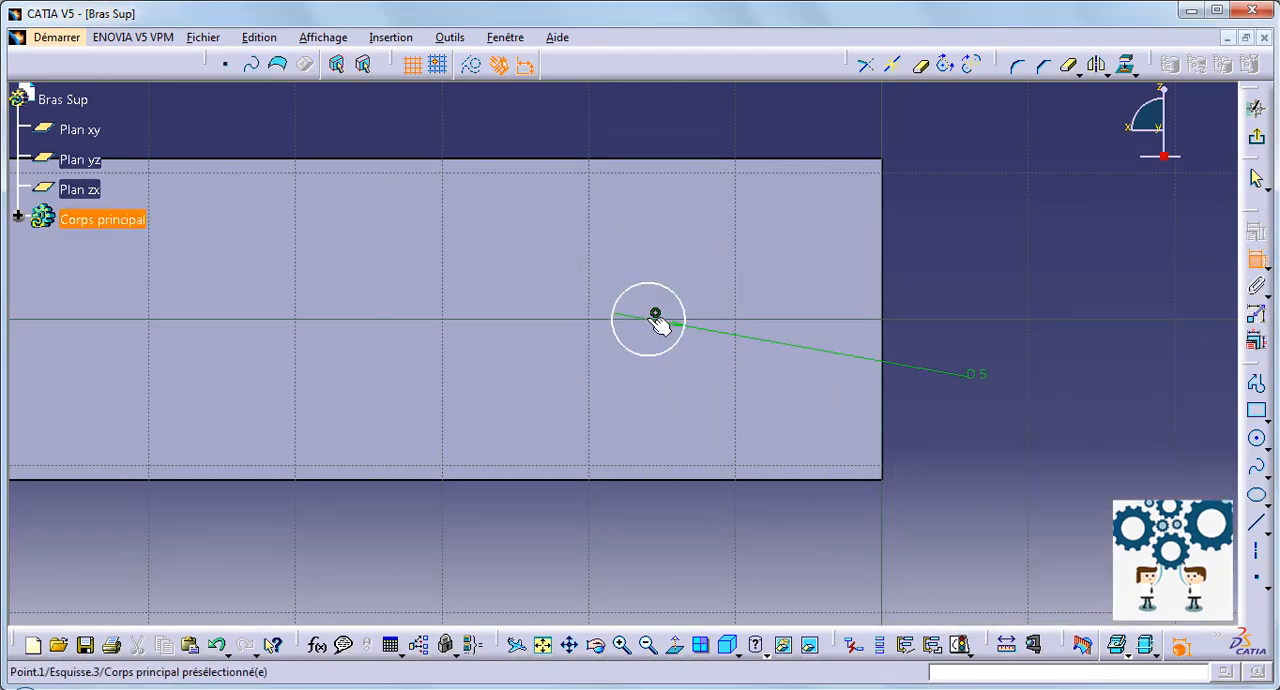
Step: Set the distance between the circle's centre and the leg's end edge to 10 mm
{"action": "left_click", "coordinate": [886, 313]}
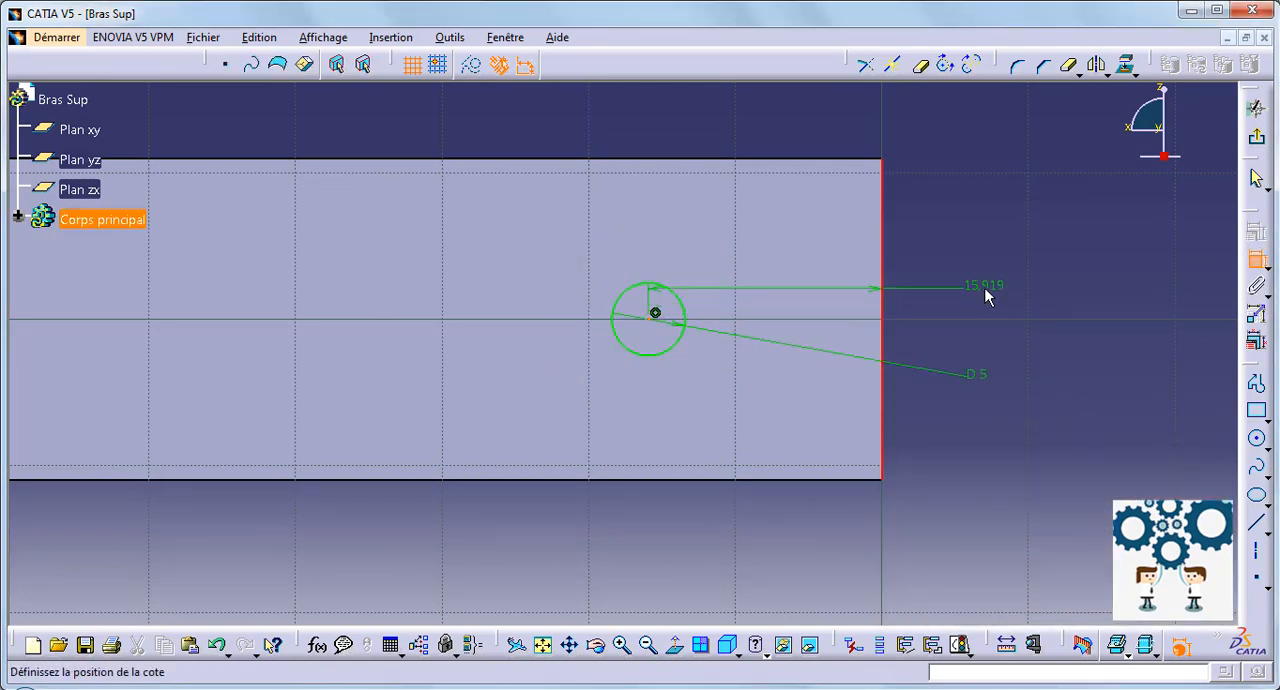
{"action": "double_click", "coordinate": [986, 289]}
{"action": "type", "text": "10"}
{"action": "key", "text": "Return"}
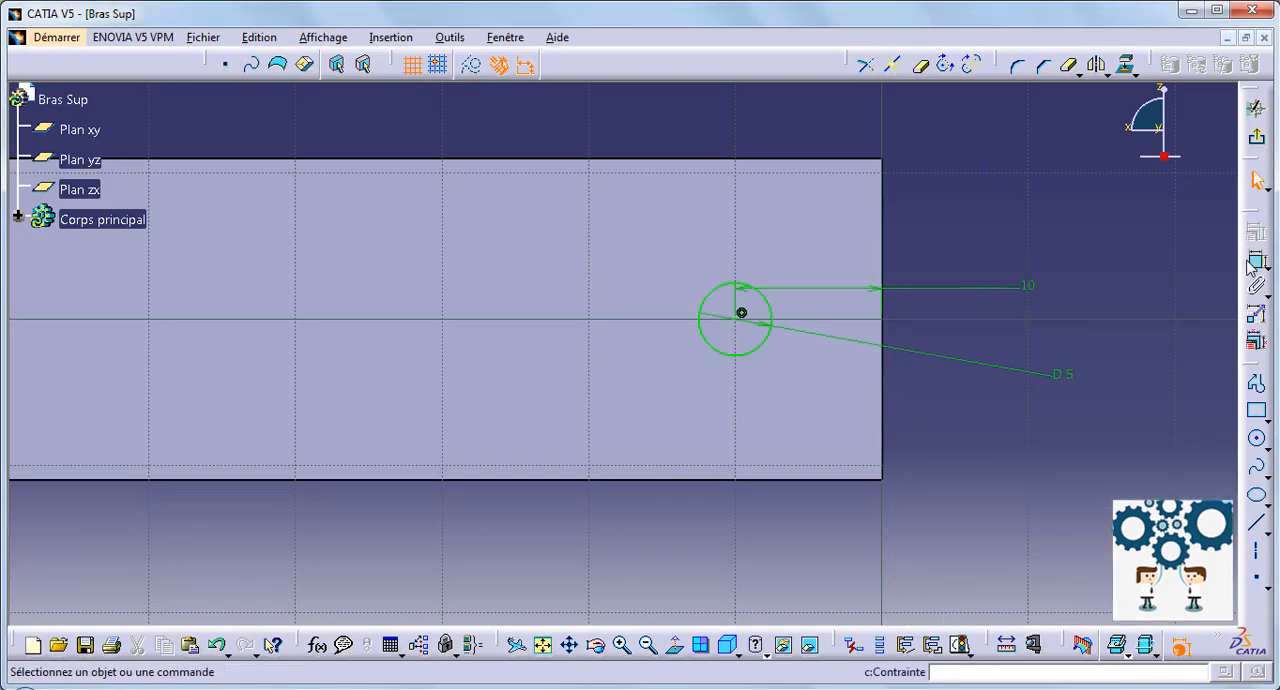
Step: Mirror the 5 mm circle about the sketch's vertical axis to the leg's opposite end
{"action": "left_click", "coordinate": [772, 320]}
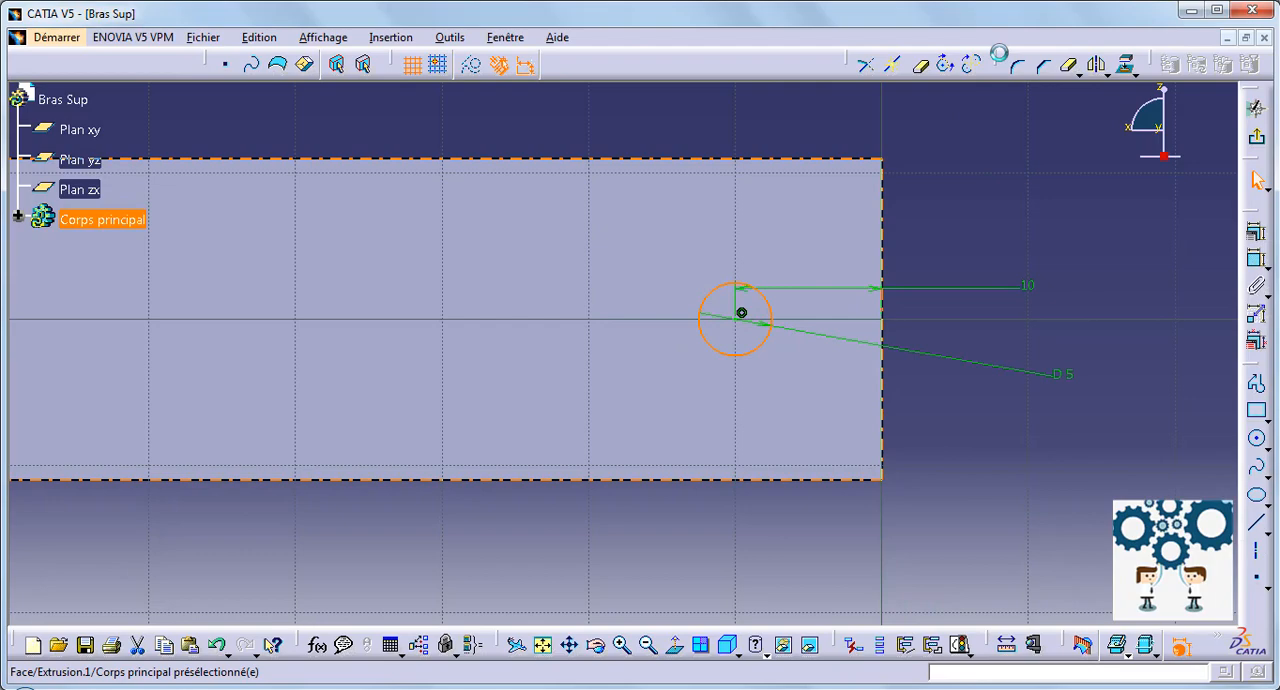
{"action": "left_click", "coordinate": [1097, 72]}
{"action": "middle_click_drag", "start_coordinate": [1069, 118], "coordinate": [1050, 405]}
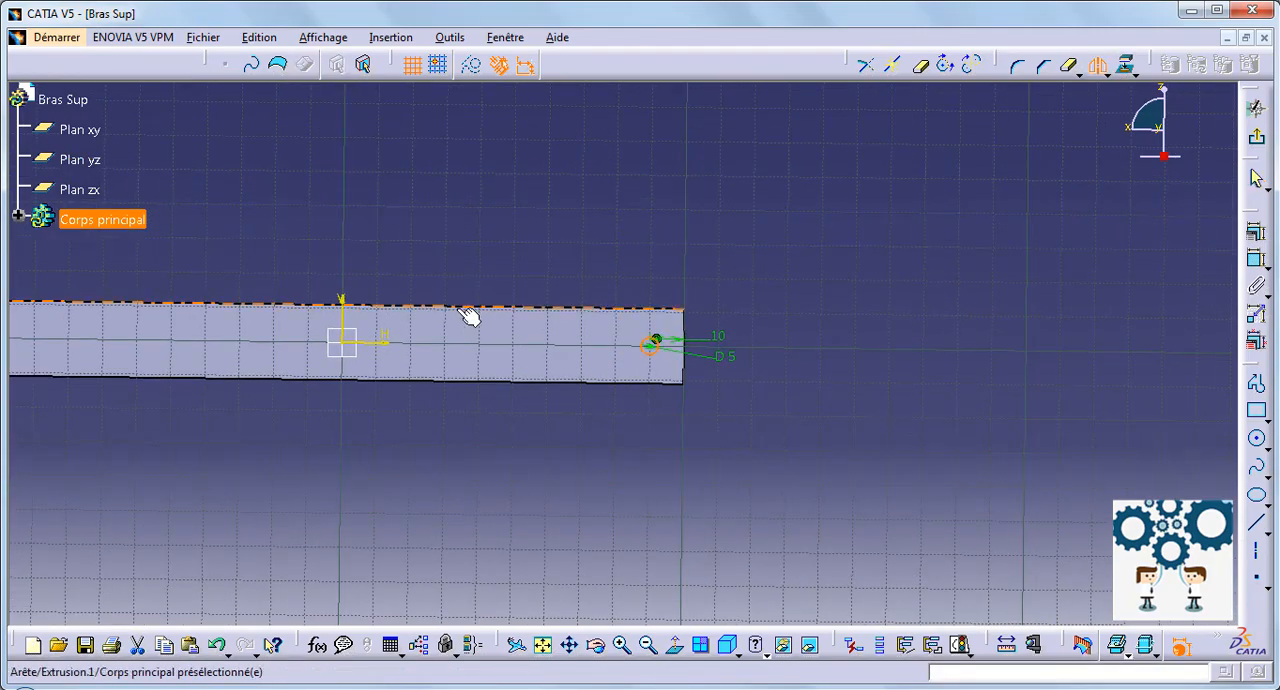
{"action": "left_click", "coordinate": [344, 322]}
{"action": "middle_click_drag", "start_coordinate": [363, 217], "coordinate": [643, 227]}
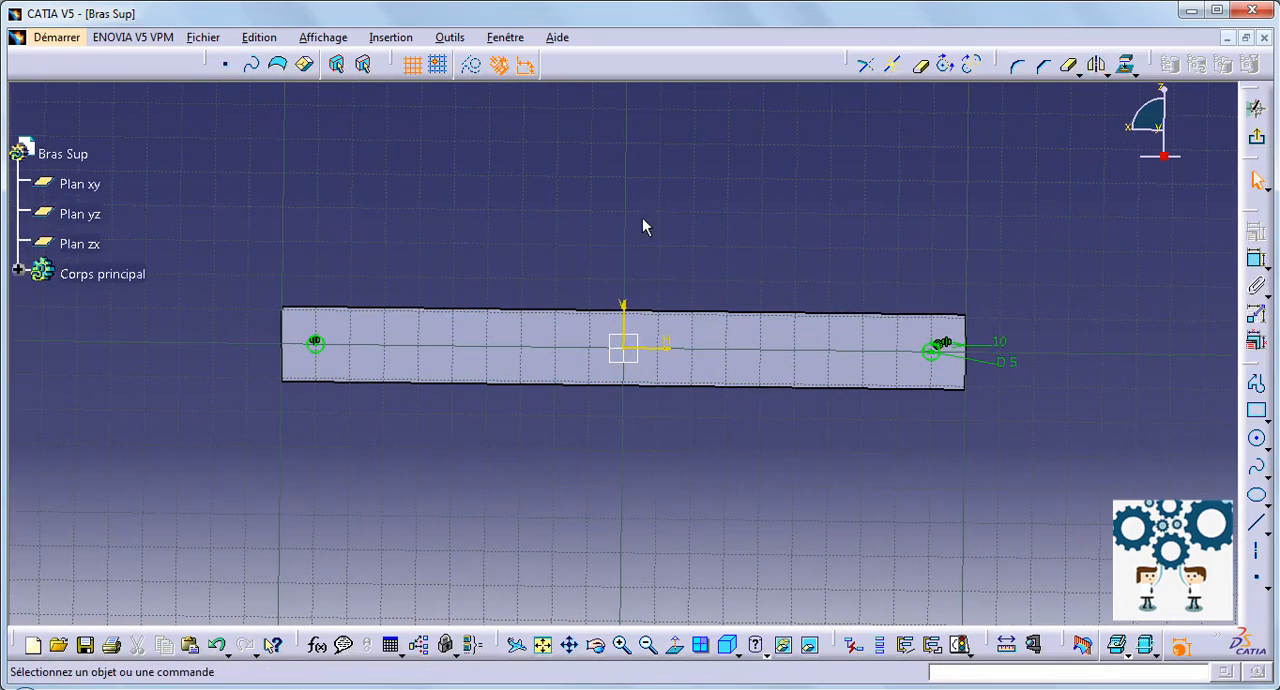
Step: Finish the sketch and pocket the two circles 100 mm deep through both legs
{"action": "left_click", "coordinate": [1259, 140]}
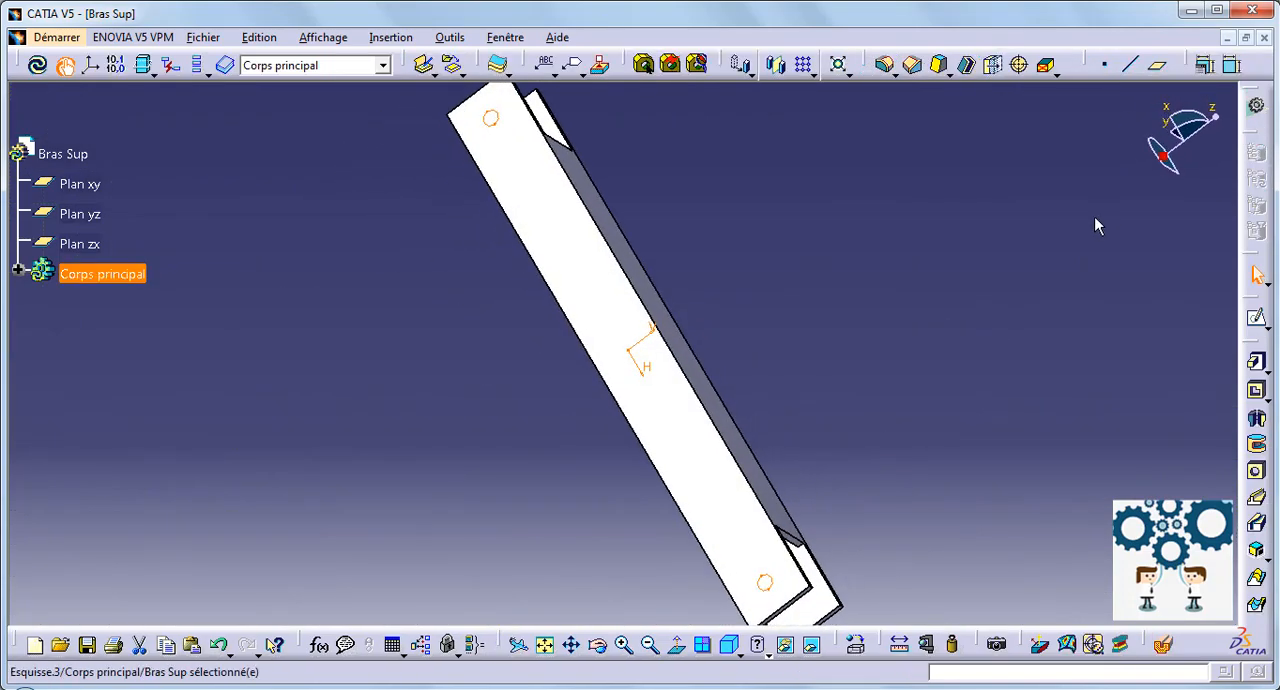
{"action": "left_click", "coordinate": [1257, 393]}
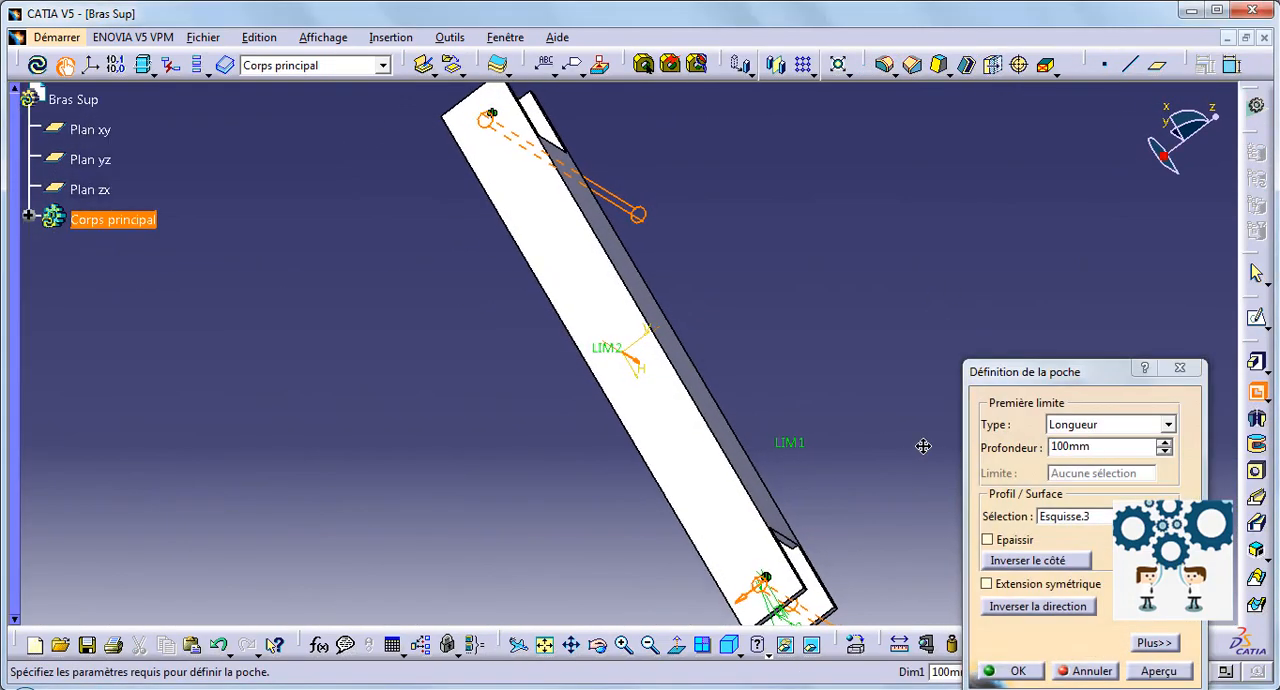
{"action": "middle_click_drag", "start_coordinate": [920, 443], "coordinate": [1030, 540]}
{"action": "left_click", "coordinate": [1018, 674]}
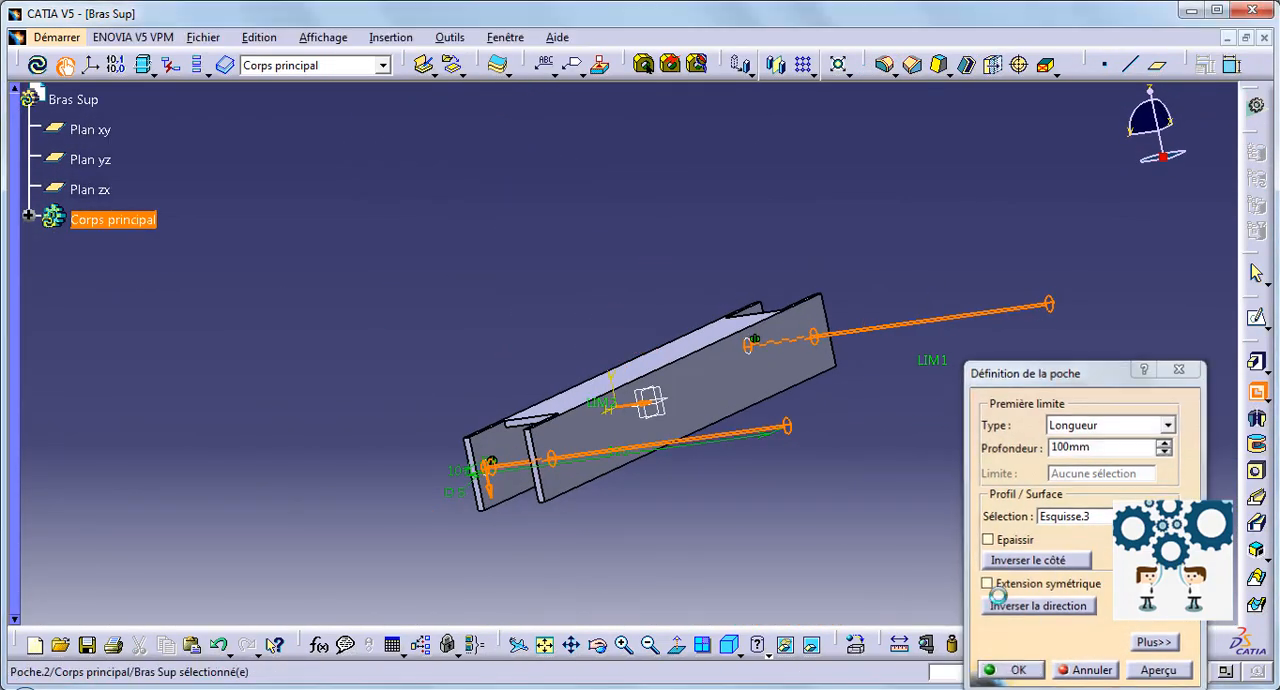
Step: Start an edge fillet and select the four corner edges of both legs at one end of the channel
{"action": "middle_click_drag", "start_coordinate": [775, 505], "coordinate": [824, 100]}
{"action": "left_click", "coordinate": [884, 66]}
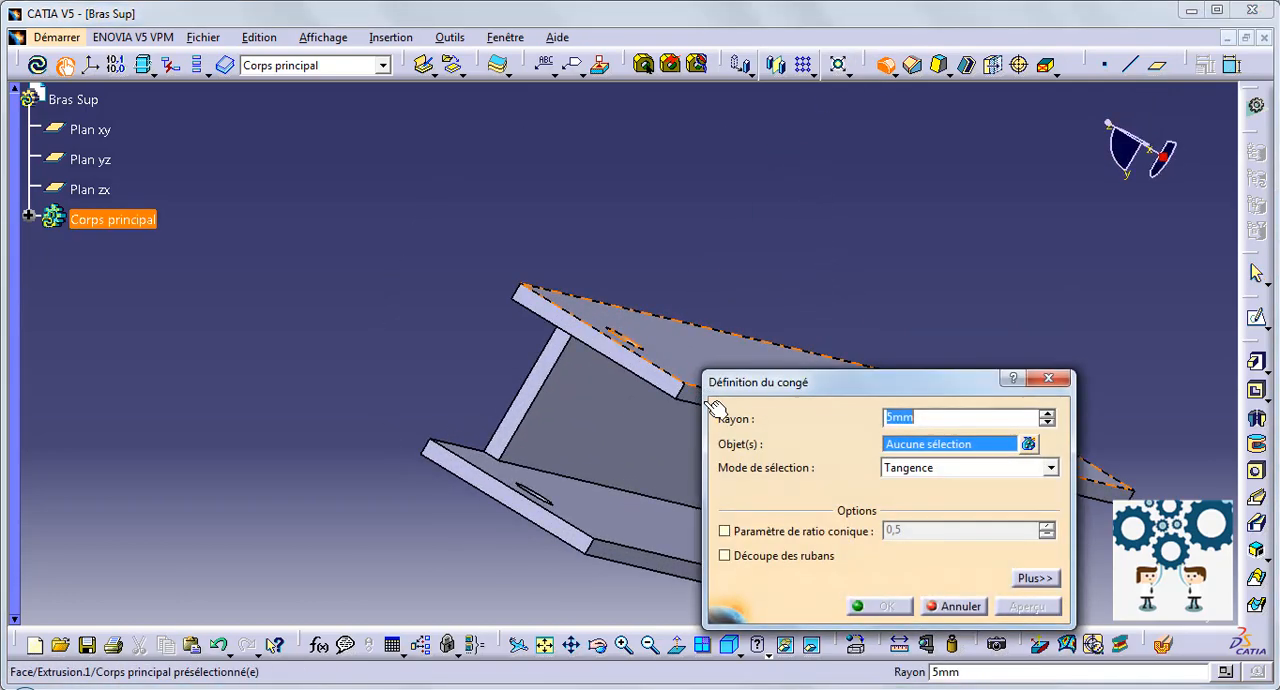
{"action": "left_click", "coordinate": [691, 397]}
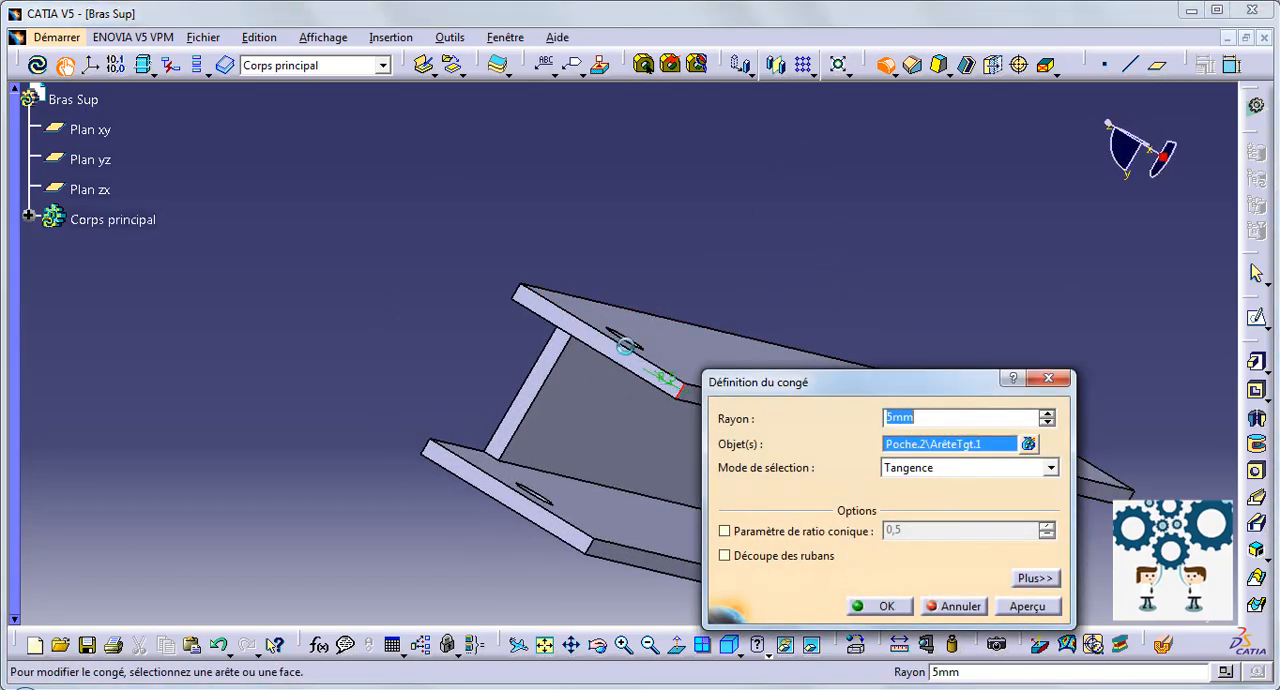
{"action": "left_click", "coordinate": [517, 291]}
{"action": "left_click", "coordinate": [425, 446]}
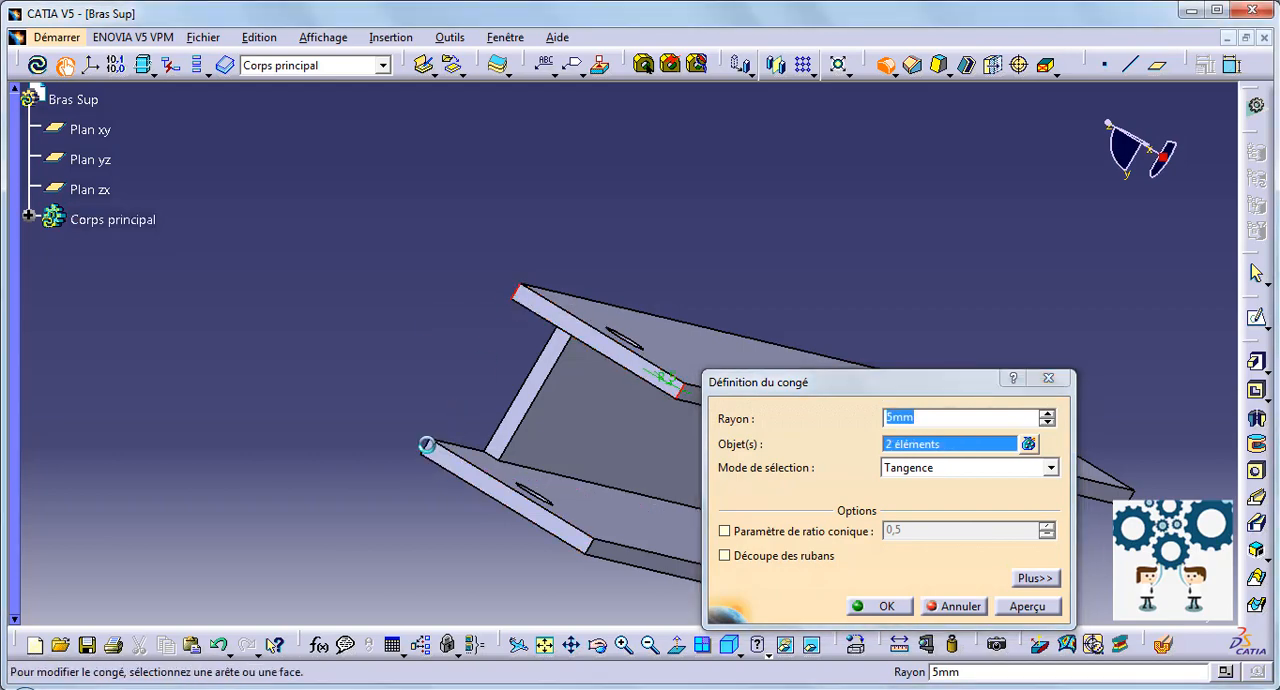
{"action": "left_click", "coordinate": [591, 545]}
Step: Add the legs' four corner edges at the opposite end to the fillet and apply it with a 10 mm radius
{"action": "middle_click_drag", "start_coordinate": [728, 236], "coordinate": [423, 106]}
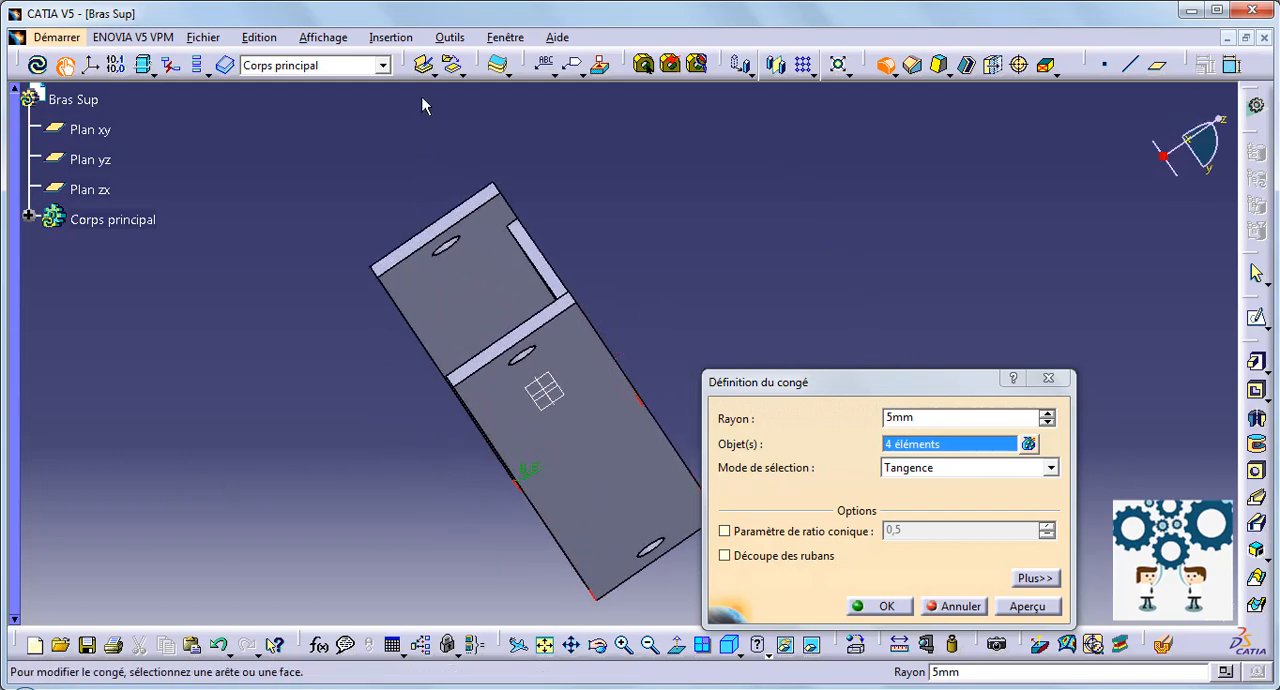
{"action": "left_click", "coordinate": [583, 300]}
{"action": "middle_click_drag", "start_coordinate": [445, 405], "coordinate": [521, 416]}
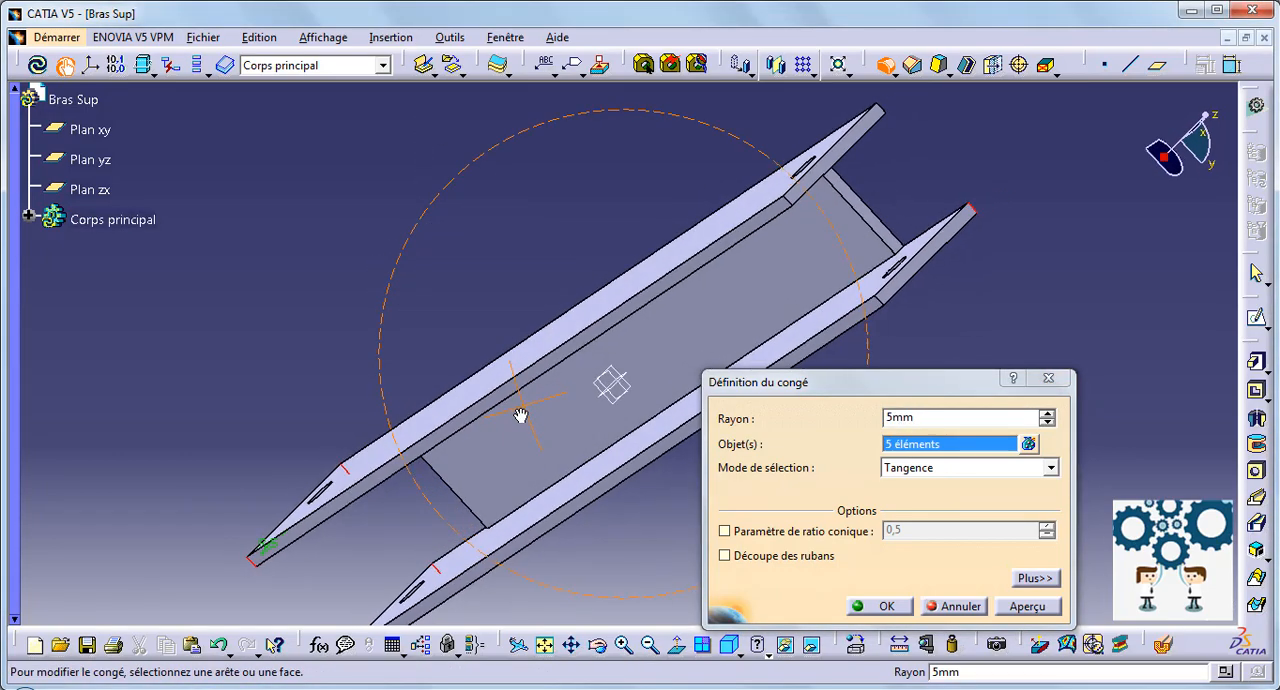
{"action": "middle_click_drag", "start_coordinate": [668, 357], "coordinate": [388, 330]}
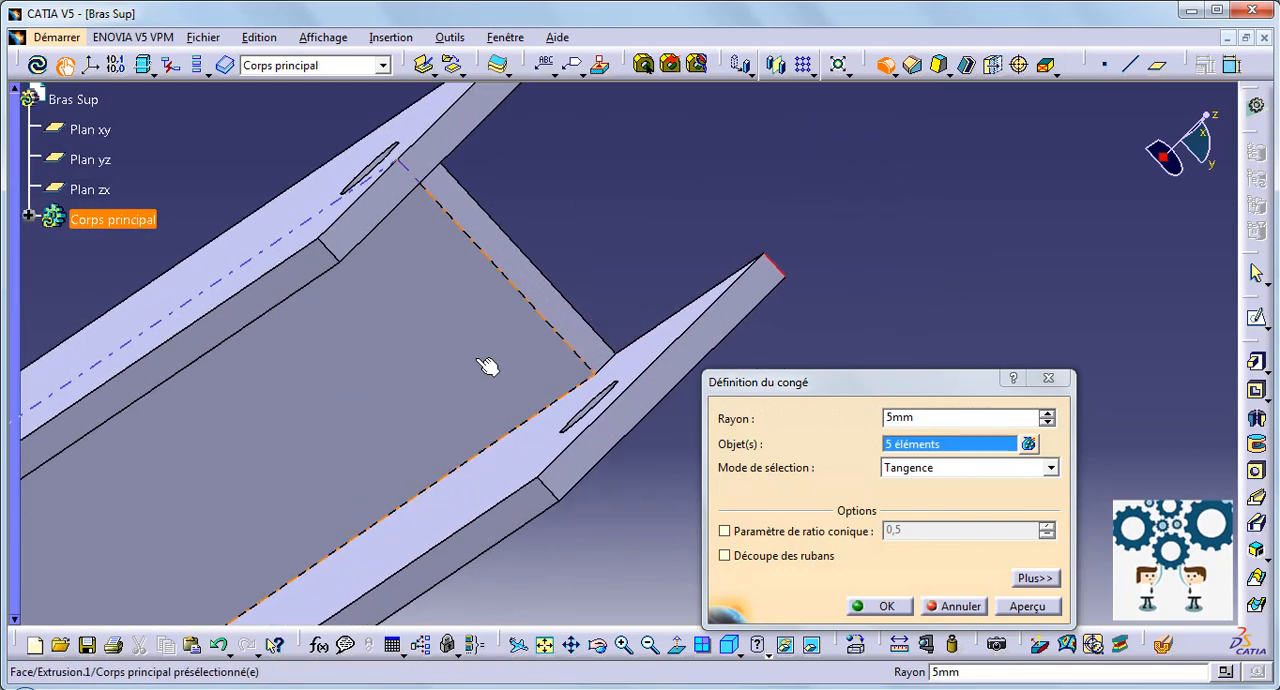
{"action": "left_click", "coordinate": [563, 502]}
{"action": "left_click", "coordinate": [330, 247]}
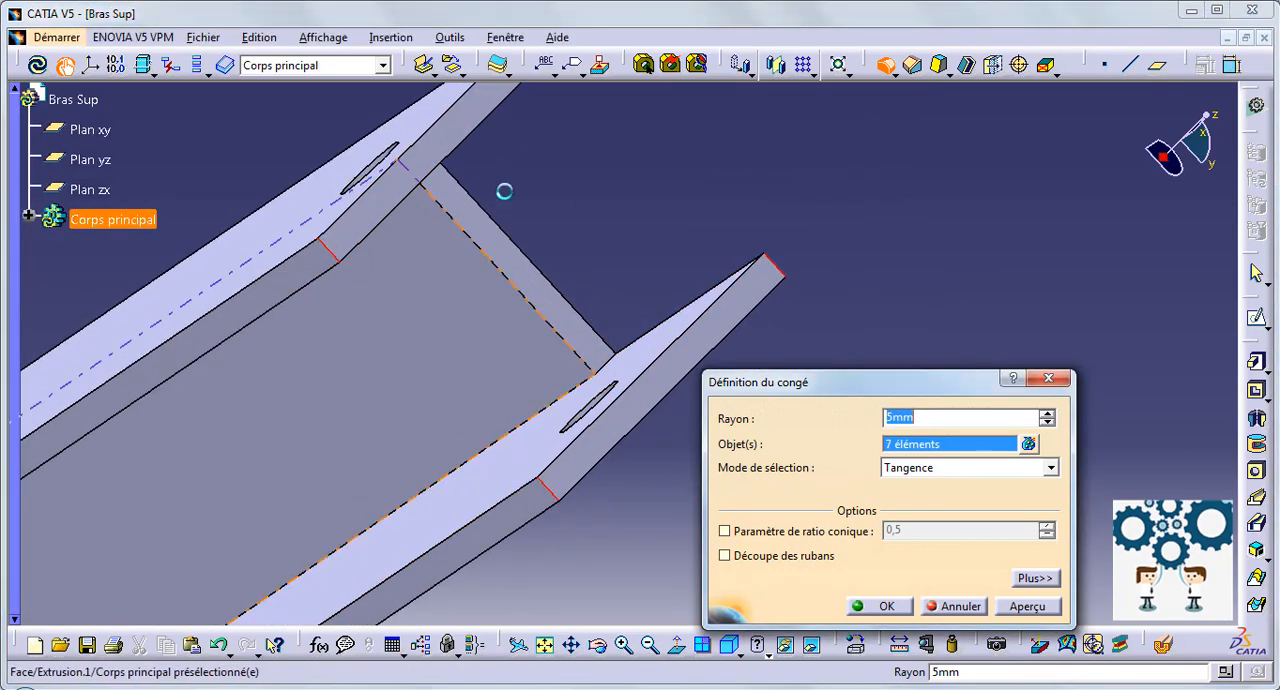
{"action": "middle_click_drag", "start_coordinate": [532, 188], "coordinate": [555, 392]}
{"action": "left_click", "coordinate": [572, 228]}
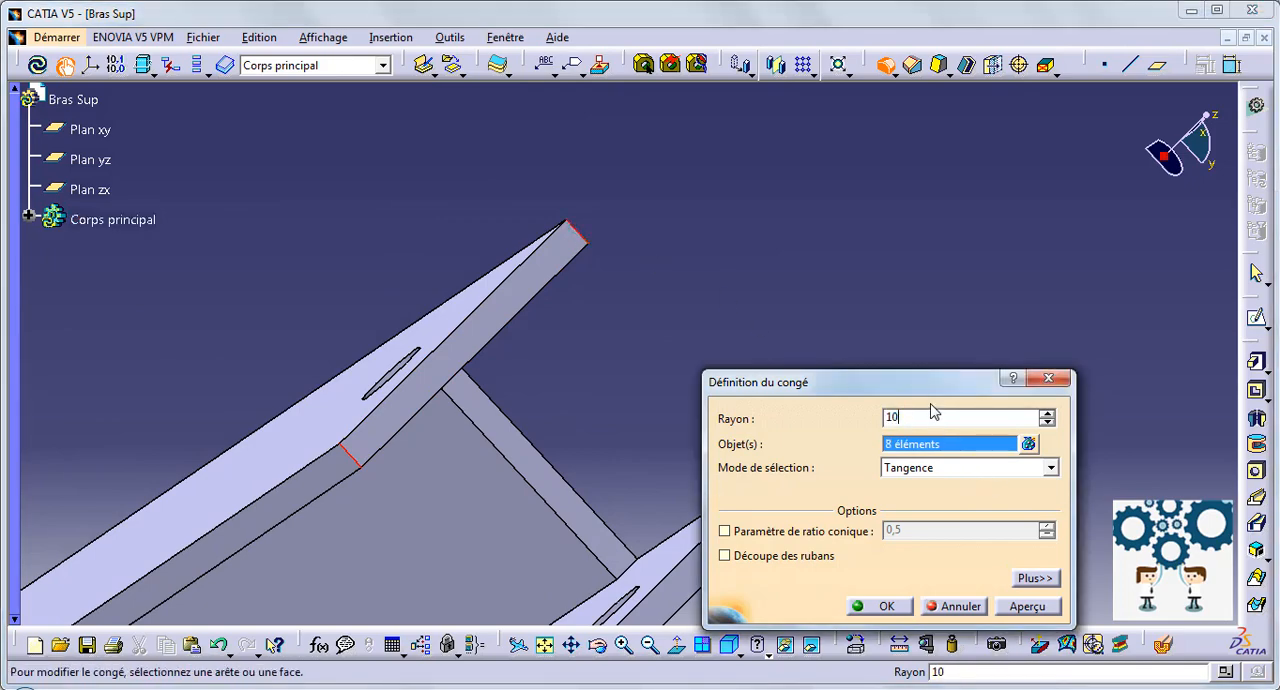
{"action": "left_click", "coordinate": [887, 606]}
Step: Hide the three reference planes xy, yz and zx of the Bras Sup part
{"action": "middle_click_drag", "start_coordinate": [719, 369], "coordinate": [250, 337]}
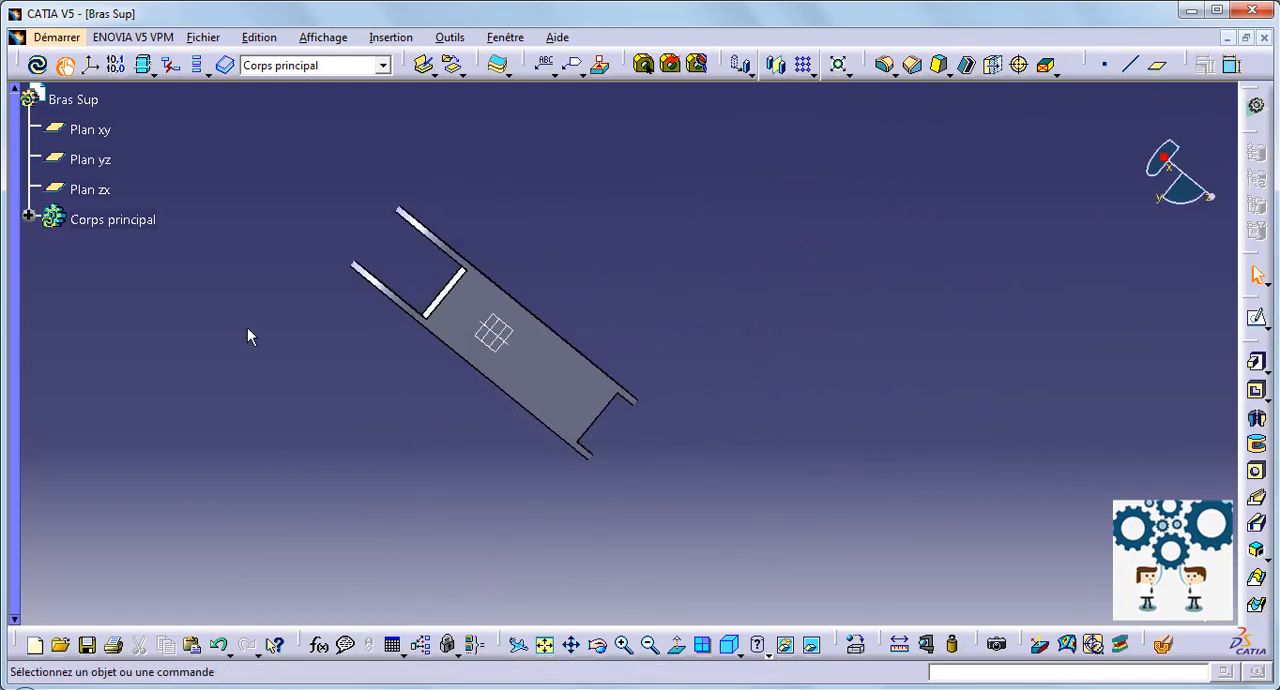
{"action": "right_click", "coordinate": [90, 130]}
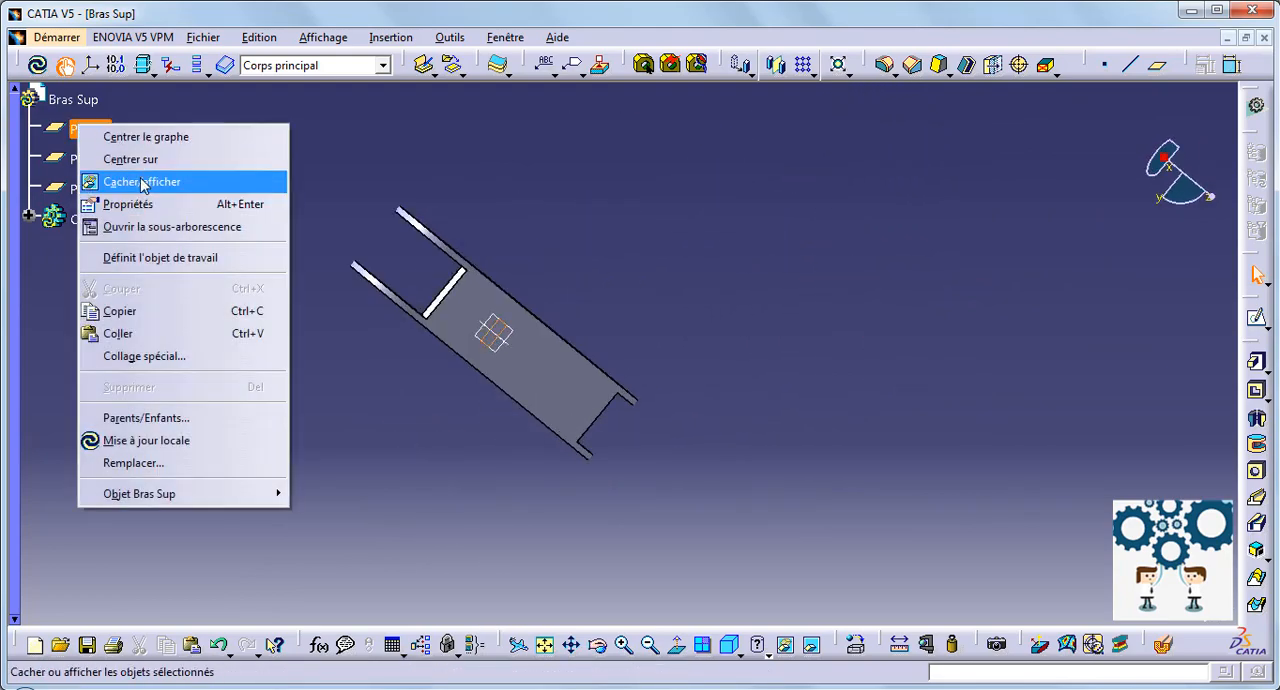
{"action": "left_click", "coordinate": [115, 177]}
{"action": "right_click", "coordinate": [88, 160]}
{"action": "left_click", "coordinate": [125, 218]}
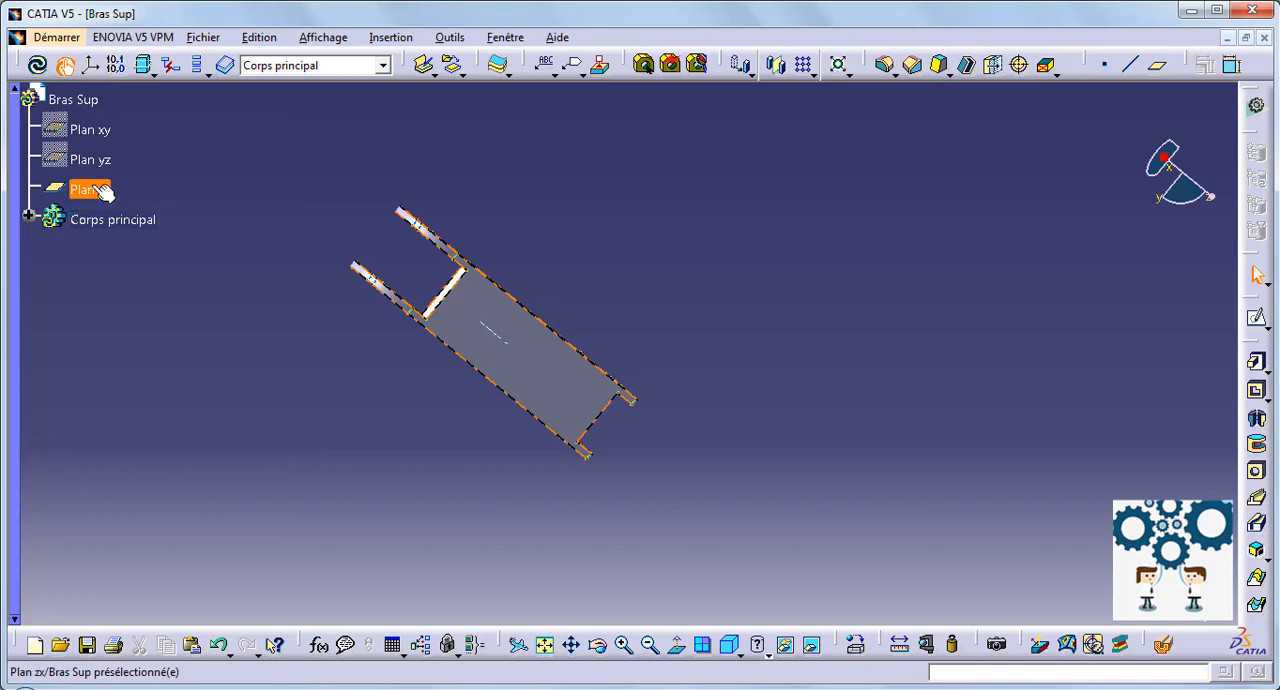
{"action": "right_click", "coordinate": [95, 188]}
{"action": "left_click", "coordinate": [150, 243]}
{"action": "middle_click_drag", "start_coordinate": [643, 229], "coordinate": [698, 412]}
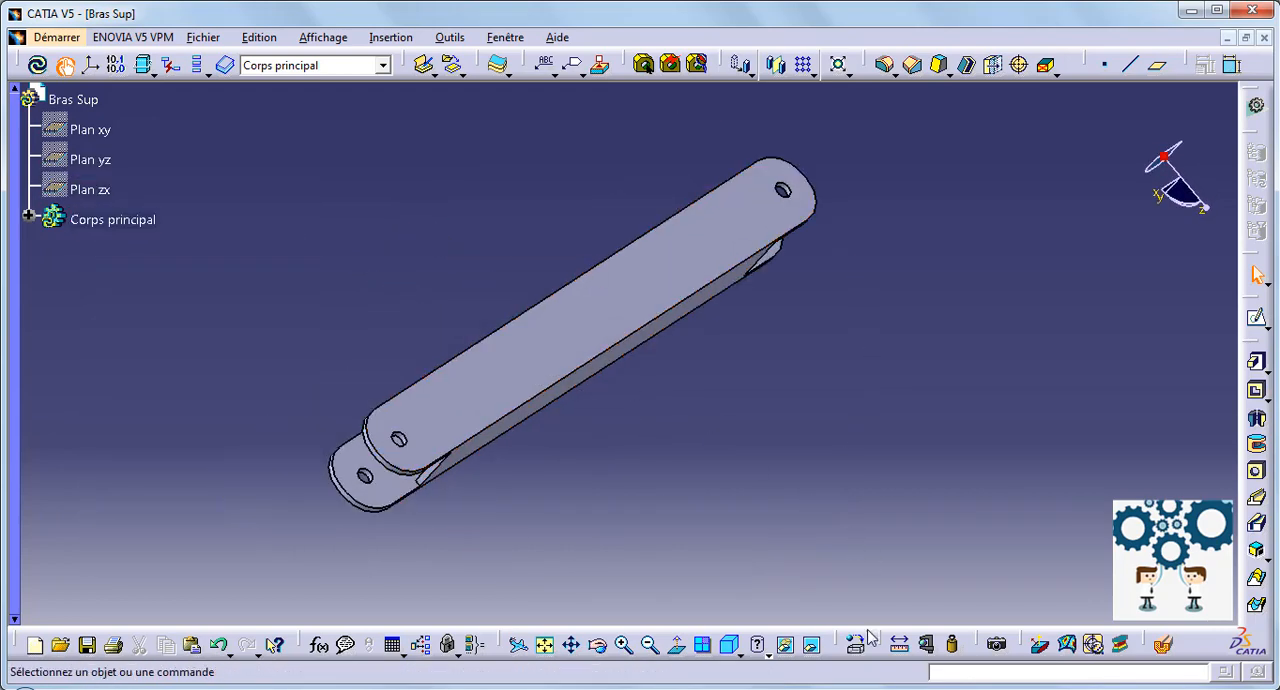
Step: Apply the Cuivre material from the metals in the default material catalogue to the whole Bras Sup part
{"action": "left_click", "coordinate": [73, 99]}
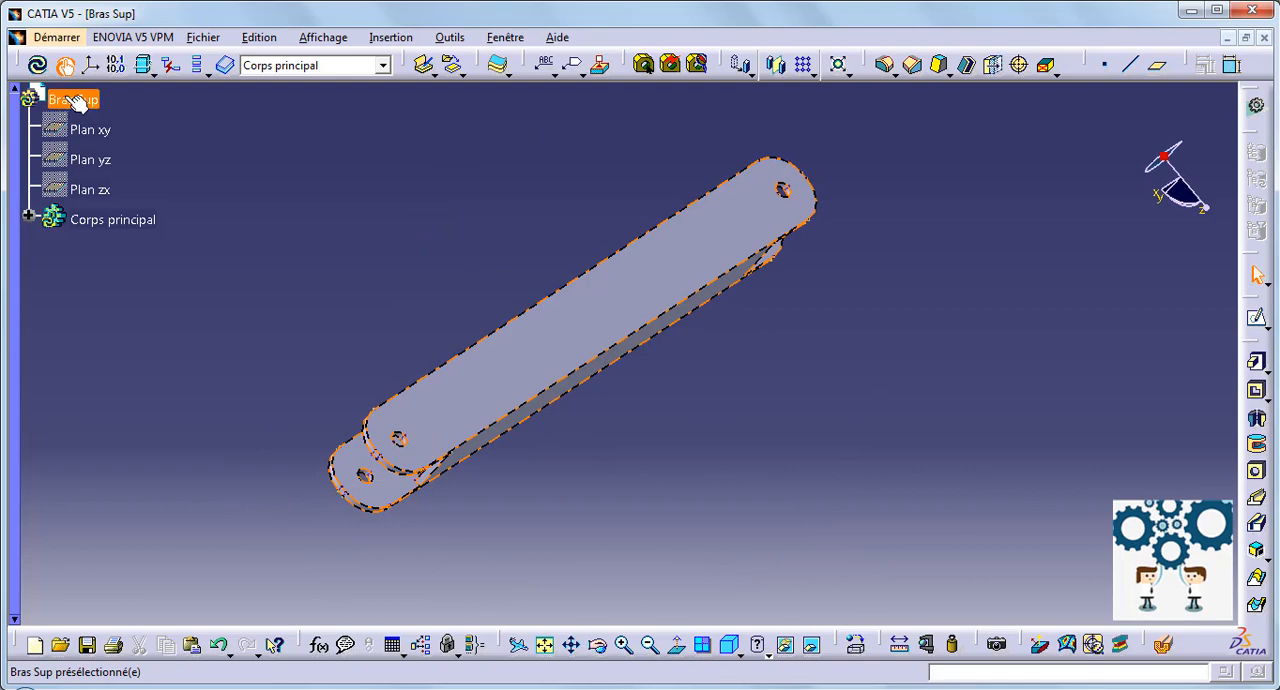
{"action": "left_click", "coordinate": [864, 646]}
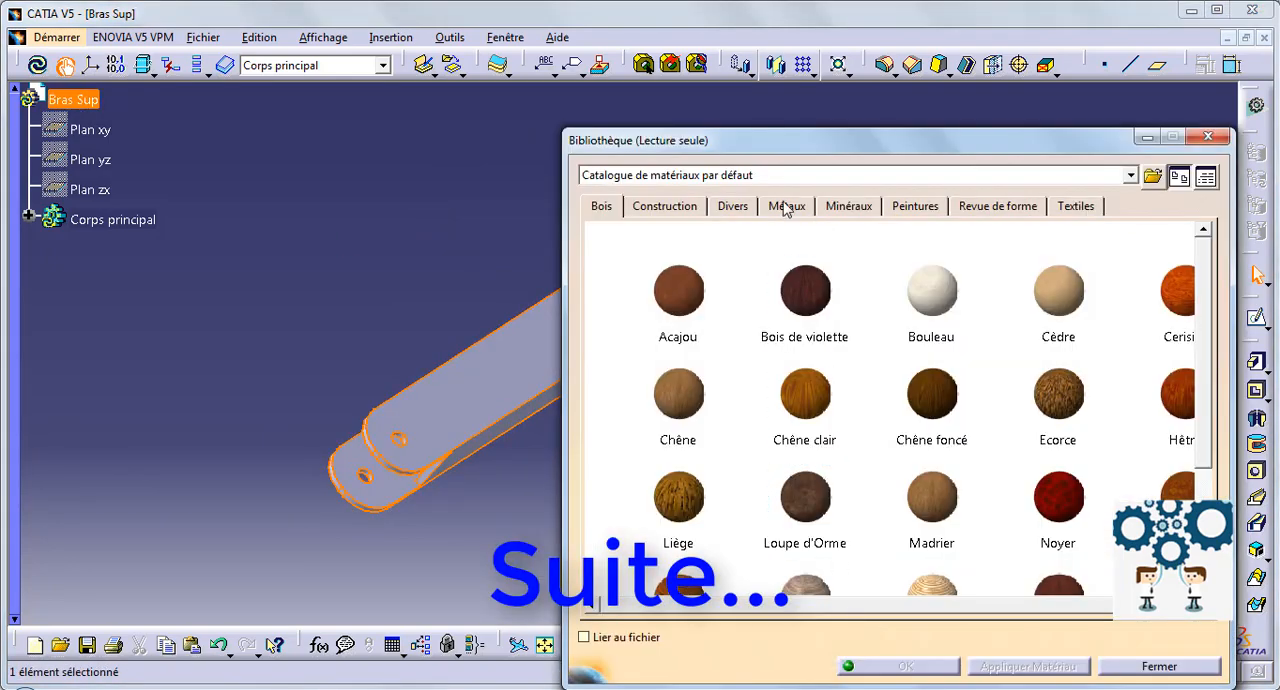
{"action": "left_click", "coordinate": [786, 206]}
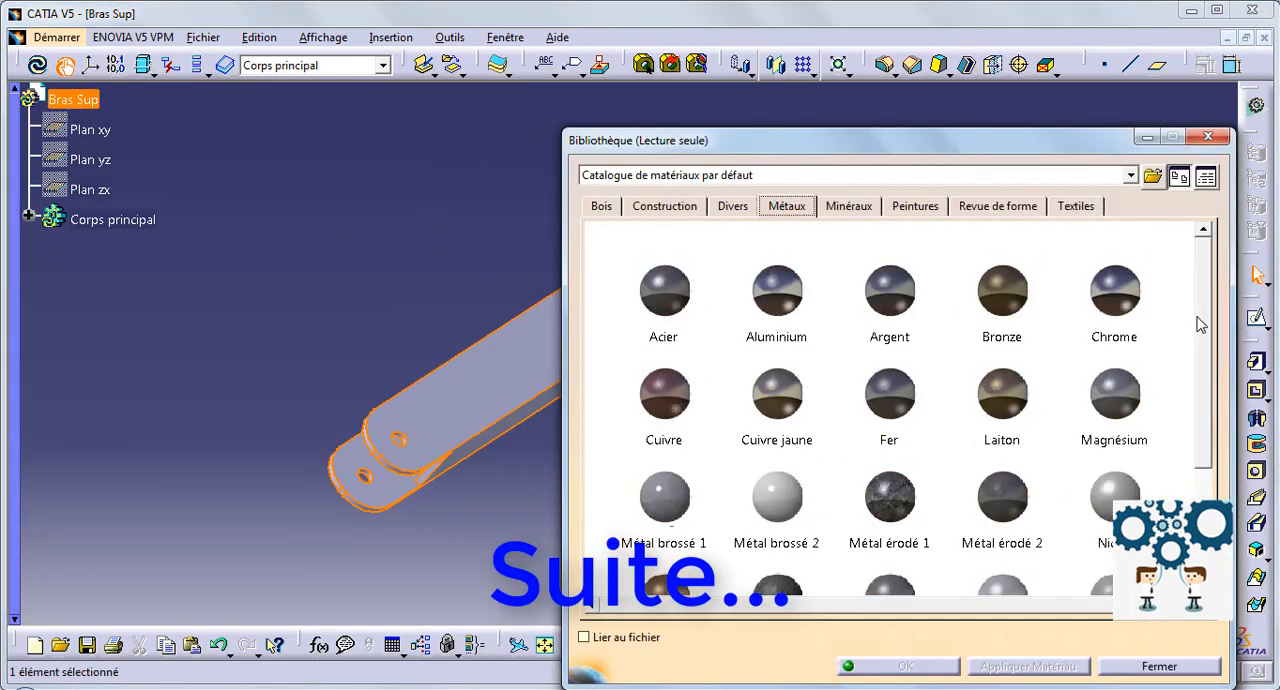
{"action": "left_click_drag", "start_coordinate": [1200, 324], "coordinate": [1204, 484]}
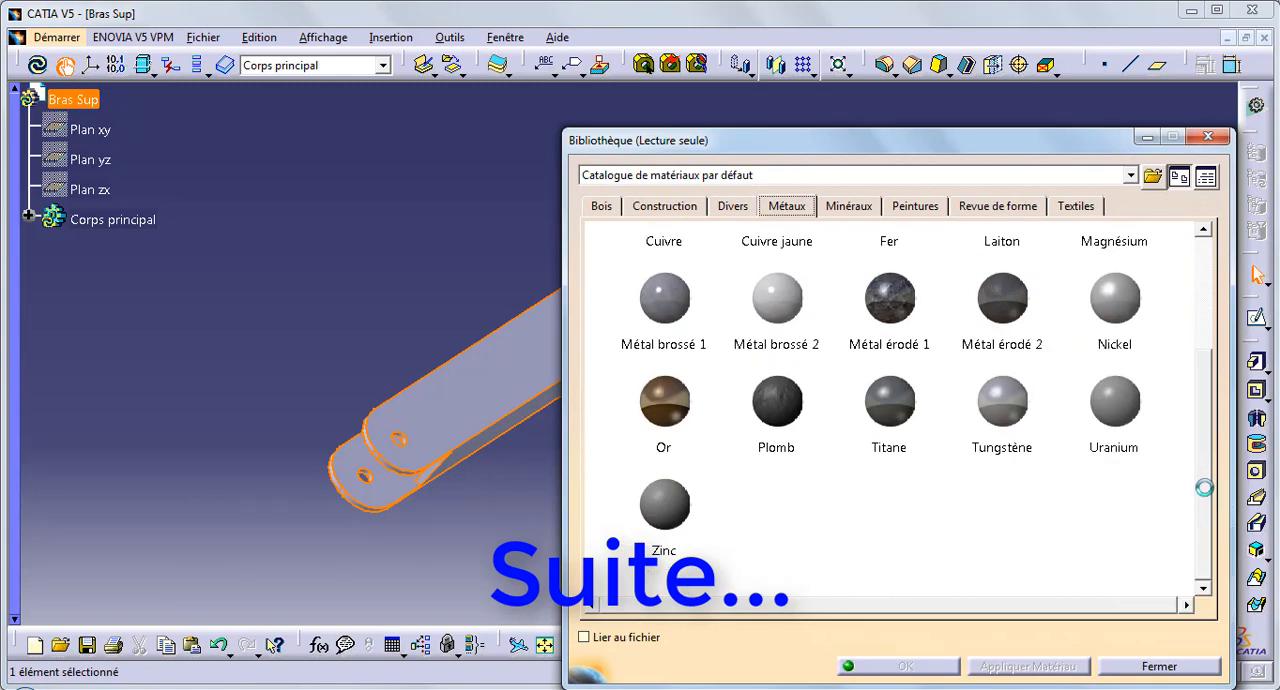
{"action": "left_click_drag", "start_coordinate": [1193, 422], "coordinate": [1178, 264]}
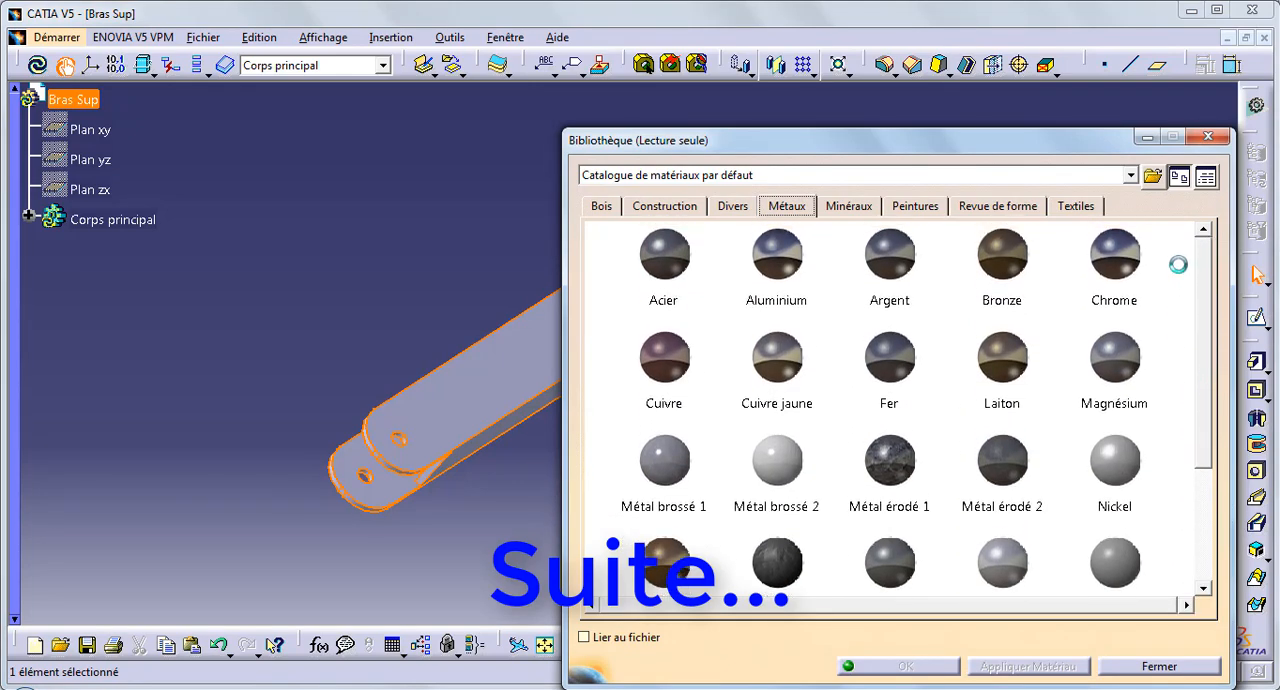
{"action": "left_click", "coordinate": [674, 367]}
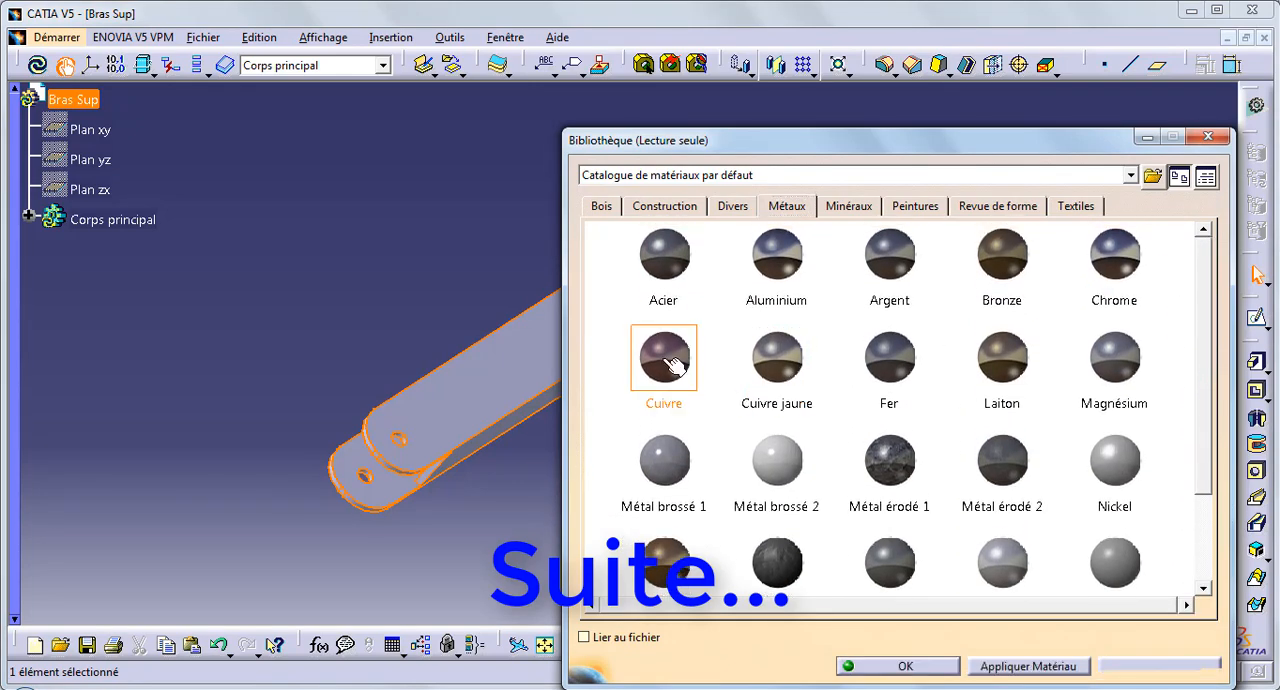
{"action": "left_click", "coordinate": [905, 666]}
Step: Save the part as a CATPart named Bras Sup in the Cric folder
{"action": "middle_click_drag", "start_coordinate": [657, 486], "coordinate": [779, 213]}
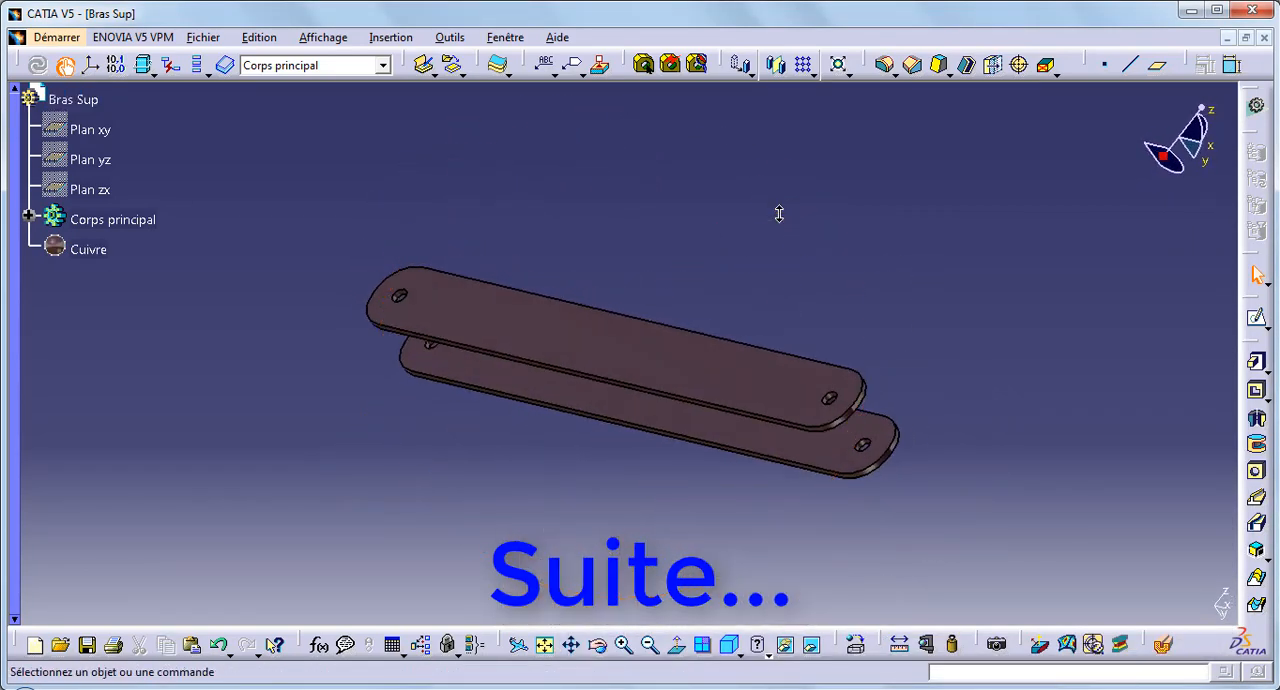
{"action": "key", "text": "ctrl+s"}
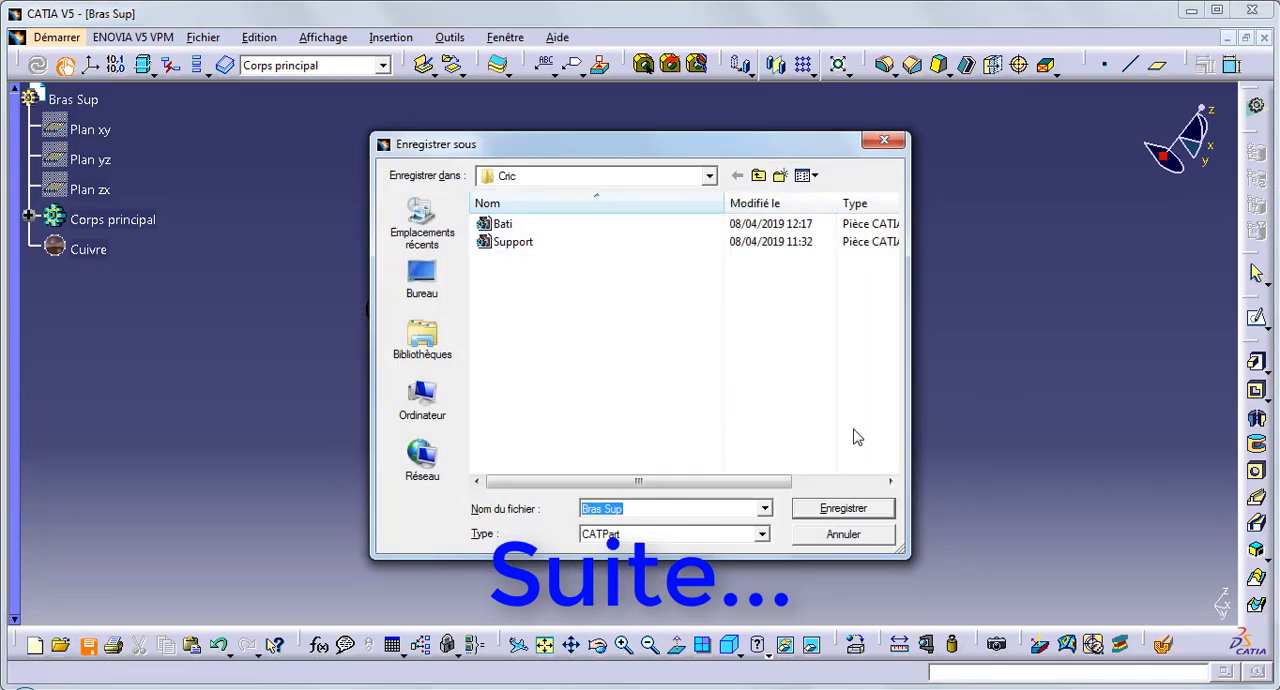